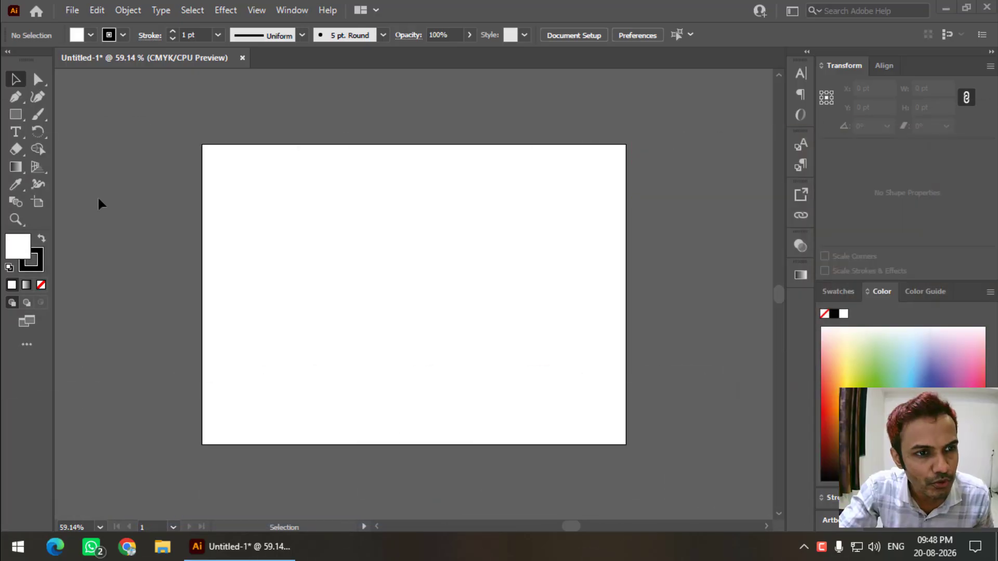
Draw a circle about 81 pt in diameter near the artboard's upper-left area with the Ellipse tool
{"action": "right_click", "coordinate": [16, 114]}
{"action": "left_click", "coordinate": [58, 133]}
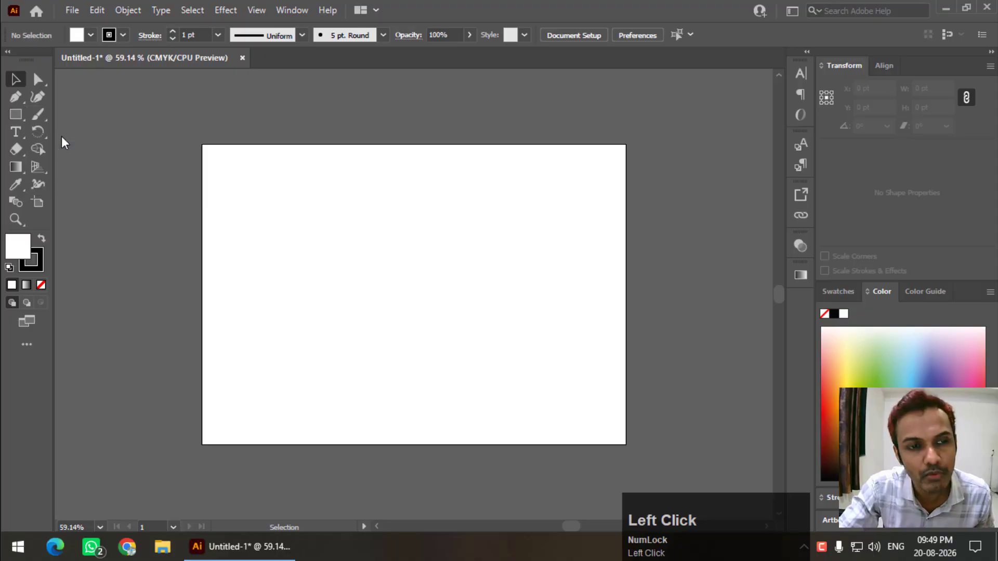
{"action": "mouse_move", "coordinate": [225, 213]}
{"action": "left_mouse_down"}
{"action": "mouse_move", "coordinate": [280, 265]}
{"action": "mouse_move", "coordinate": [267, 252]}
{"action": "left_mouse_up"}
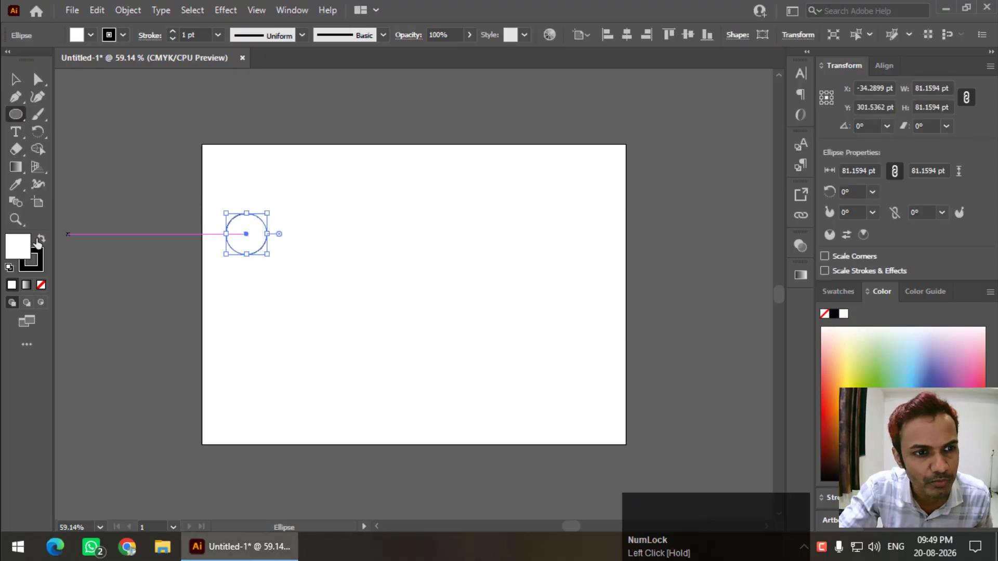
Fill the circle with red and remove its stroke
{"action": "left_click", "coordinate": [42, 239]}
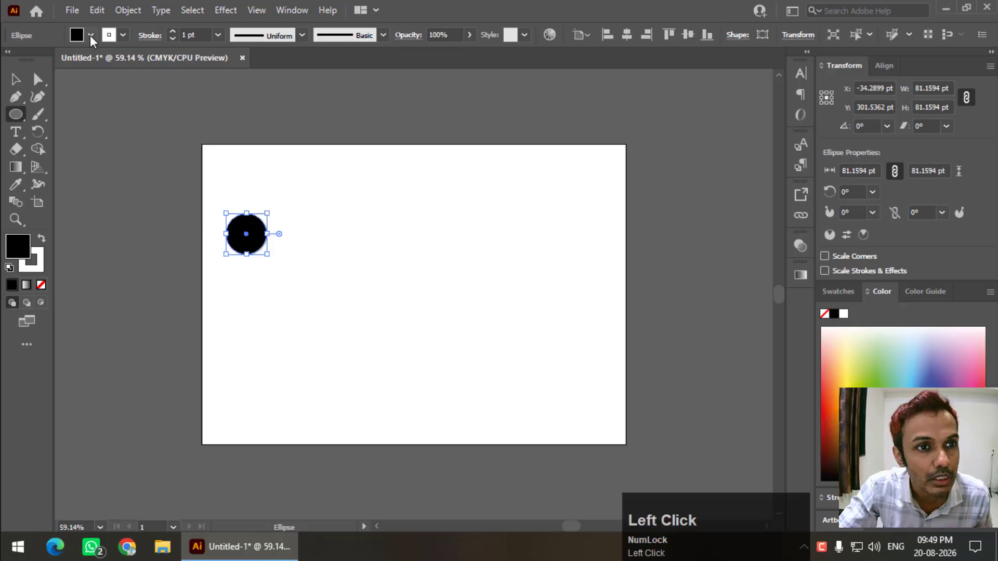
{"action": "left_click", "coordinate": [90, 36]}
{"action": "left_click", "coordinate": [51, 60]}
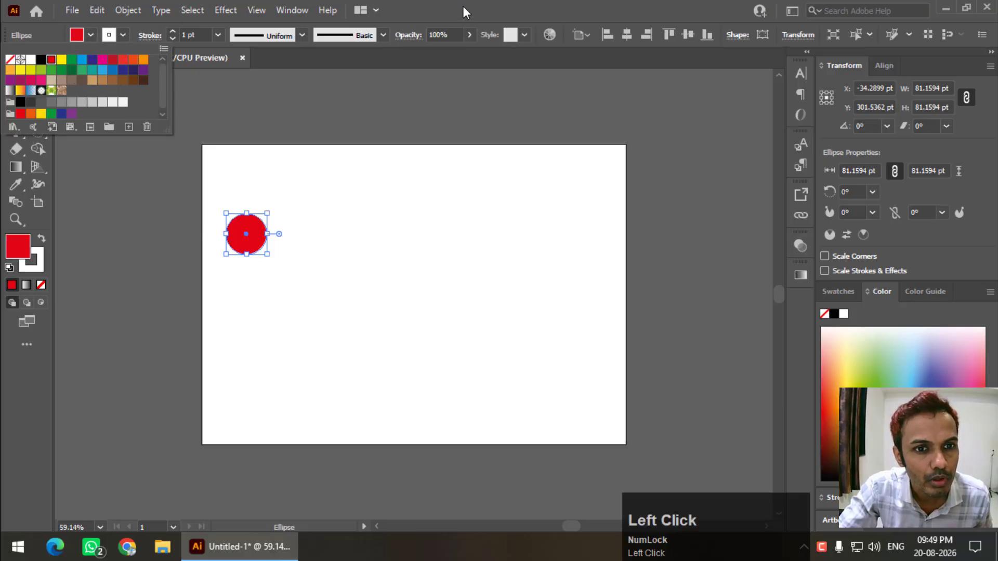
{"action": "left_click", "coordinate": [463, 5]}
{"action": "key", "text": "x"}
{"action": "left_click", "coordinate": [41, 285]}
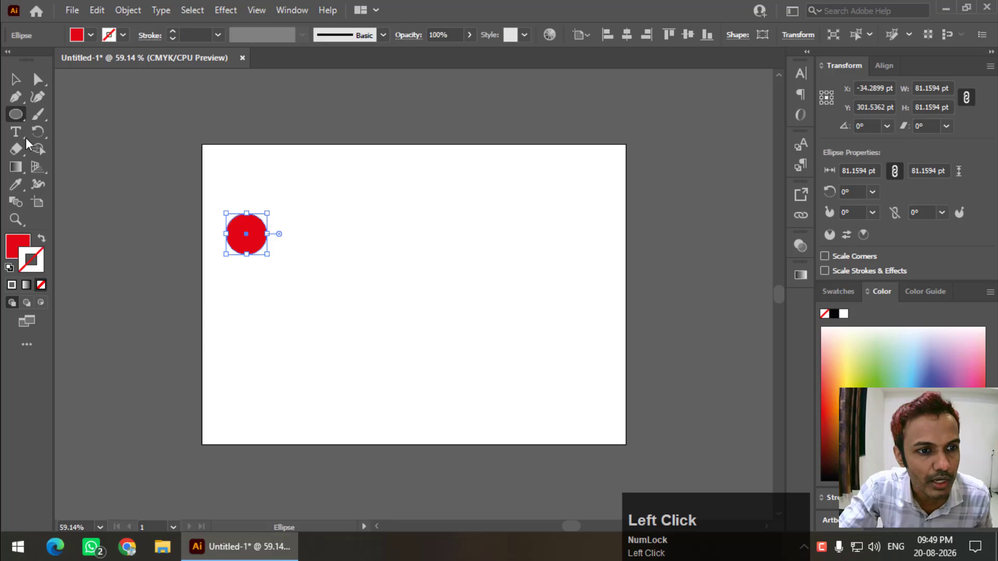
Duplicate the red circle horizontally toward the artboard's right side and recolor the copy yellow
{"action": "left_click", "coordinate": [15, 79]}
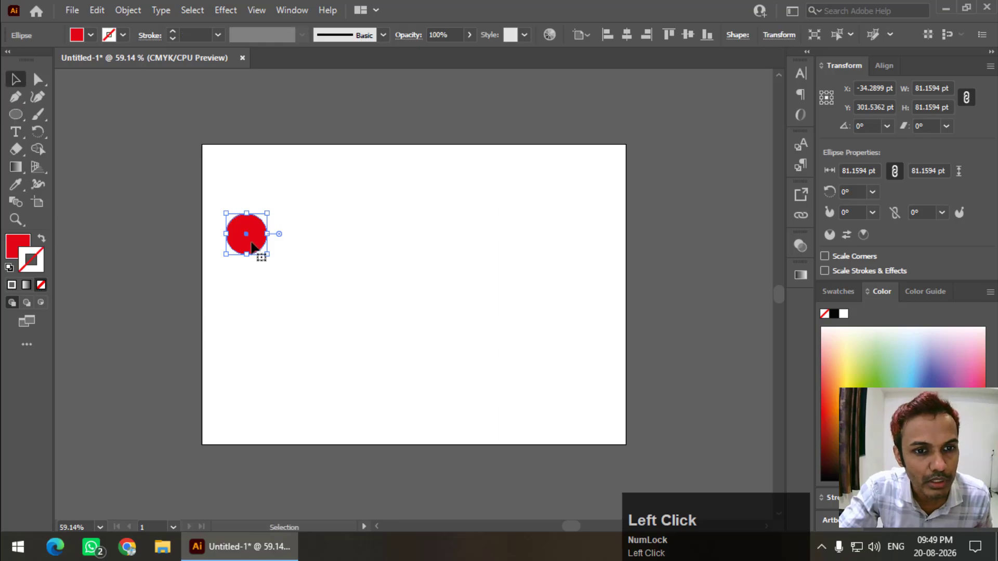
{"action": "left_click_drag", "start_coordinate": [252, 243], "coordinate": [479, 233]}
{"action": "double_click", "coordinate": [20, 245]}
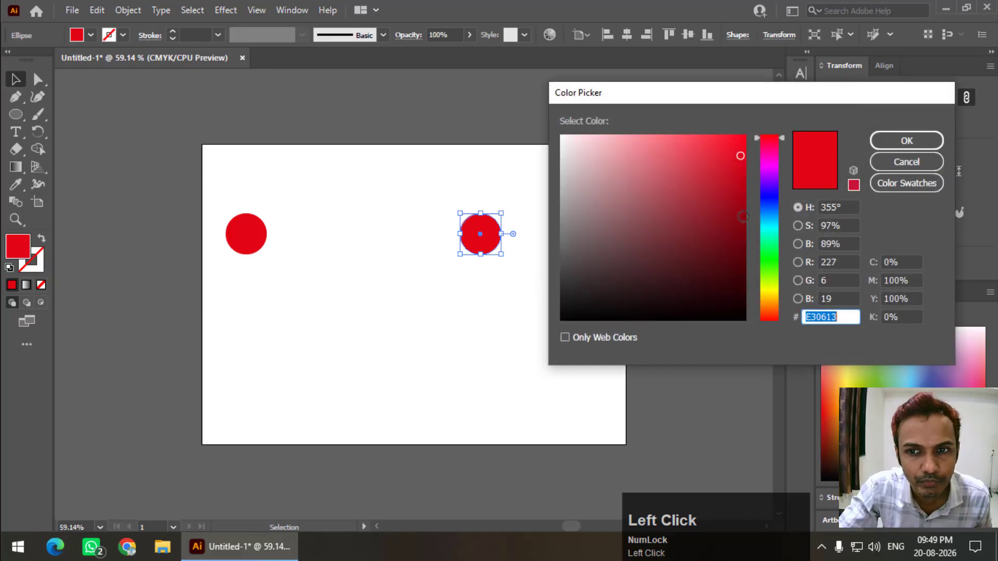
{"action": "left_click_drag", "start_coordinate": [768, 203], "coordinate": [769, 285]}
{"action": "left_click", "coordinate": [732, 157]}
{"action": "left_click", "coordinate": [769, 141]}
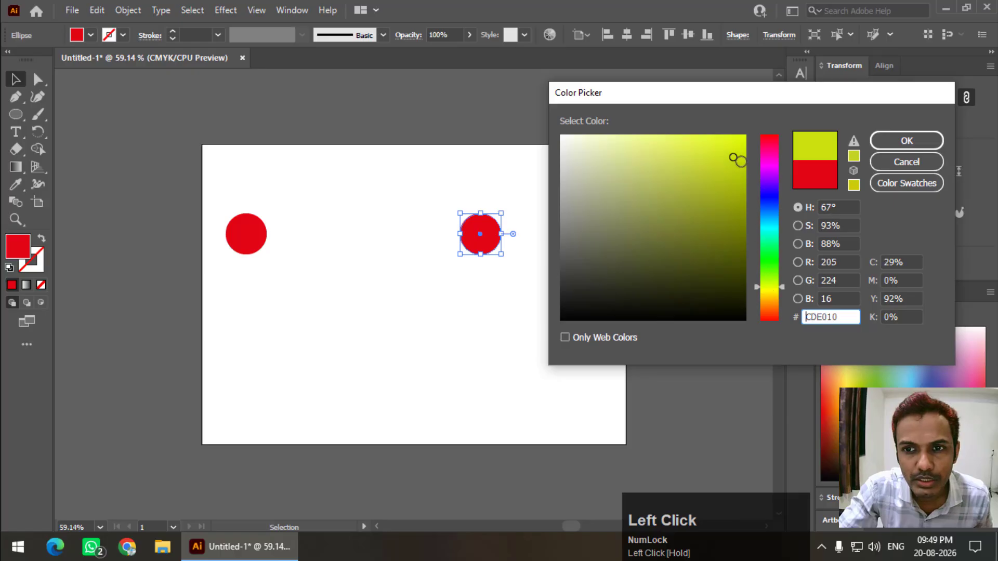
{"action": "left_click", "coordinate": [736, 140]}
{"action": "left_click", "coordinate": [906, 141]}
{"action": "left_click", "coordinate": [471, 145]}
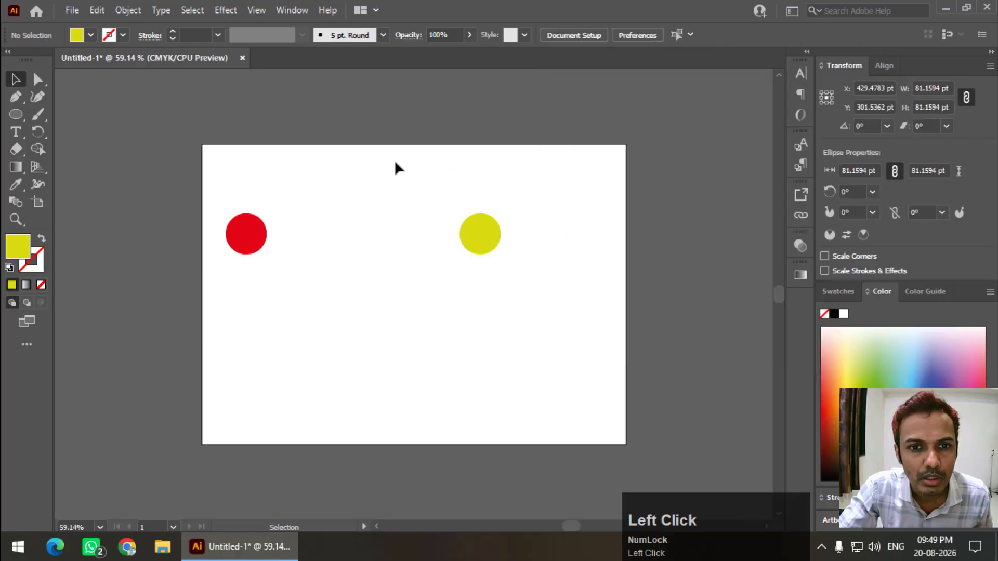
Blend the red and yellow circles with spacing set to Specified Steps at 8
{"action": "left_click_drag", "start_coordinate": [216, 159], "coordinate": [546, 311]}
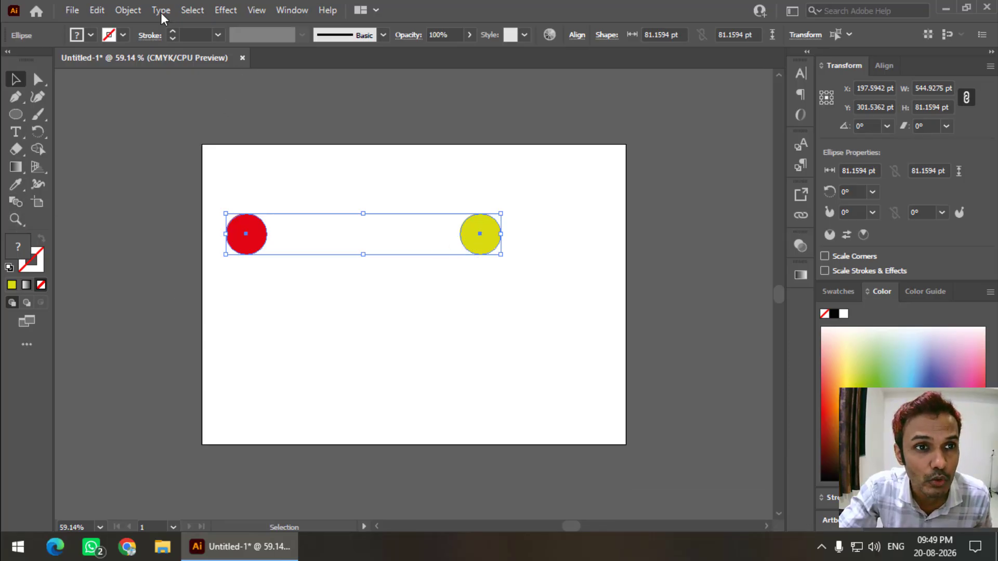
{"action": "left_click", "coordinate": [138, 11]}
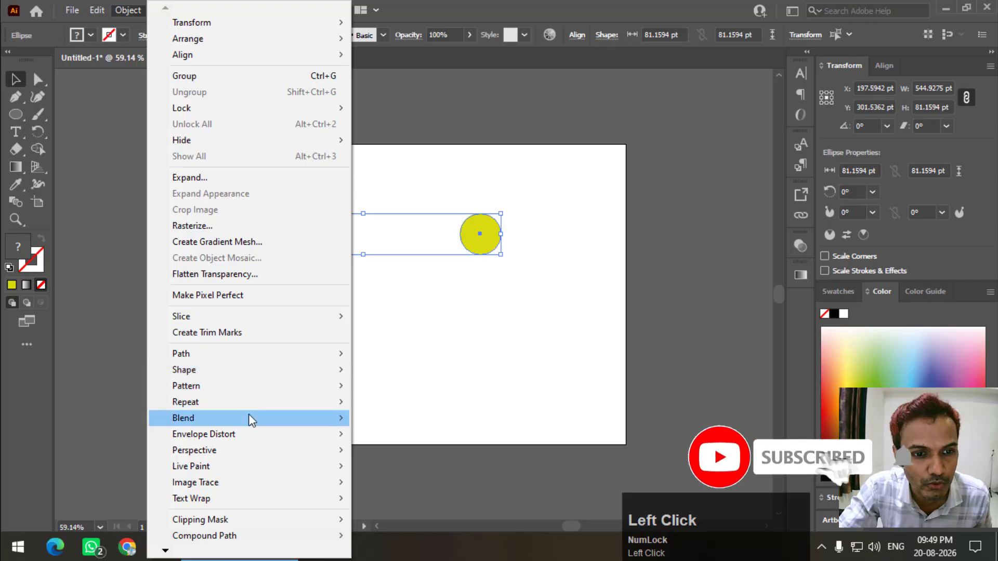
{"action": "mouse_move", "coordinate": [249, 416]}
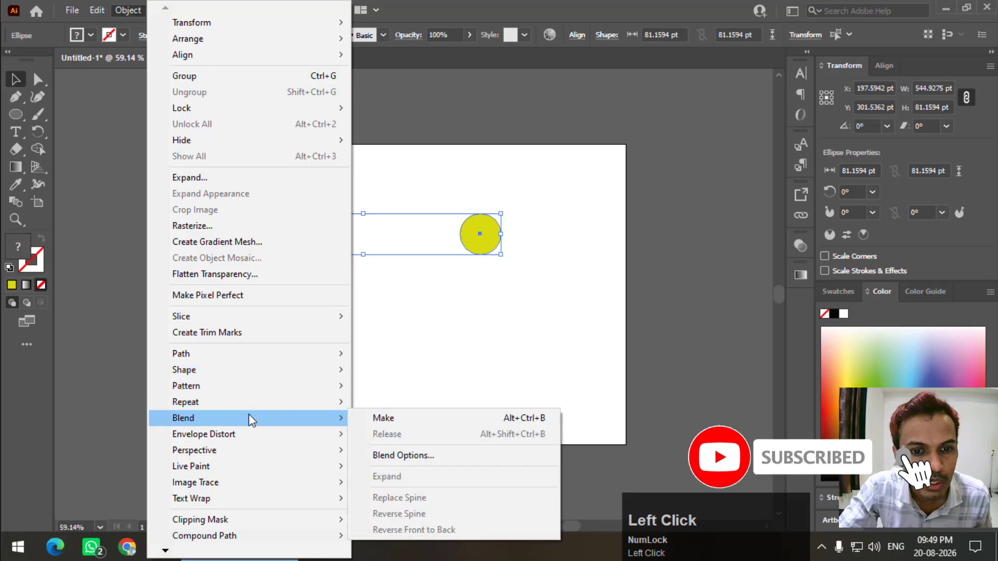
{"action": "left_click", "coordinate": [406, 457]}
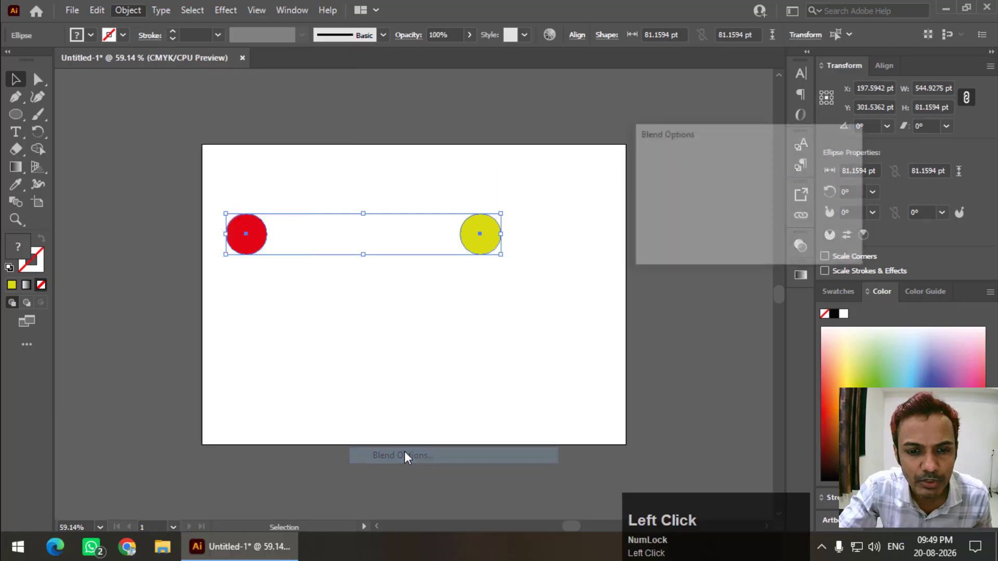
{"action": "left_click_drag", "start_coordinate": [730, 139], "coordinate": [647, 144]}
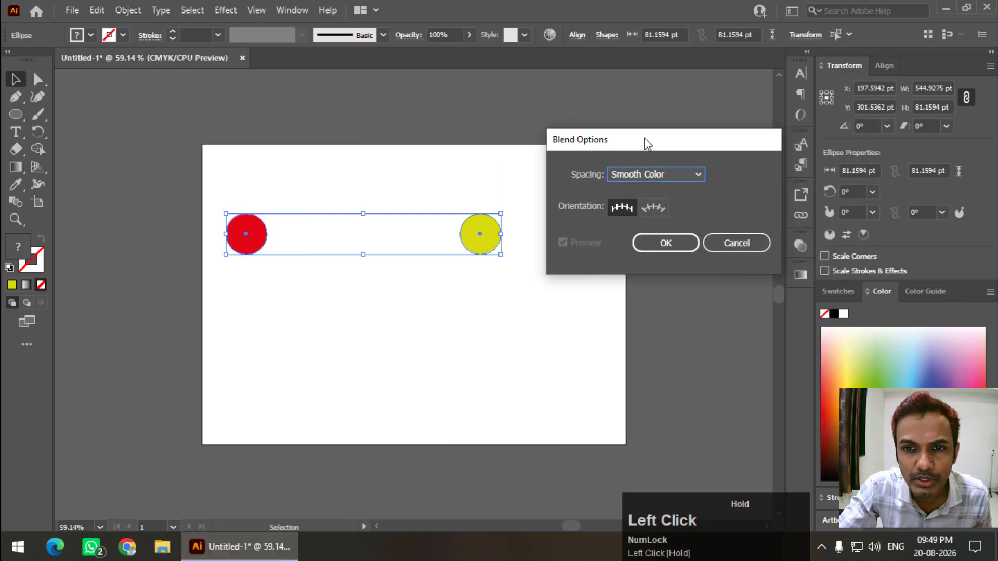
{"action": "left_click", "coordinate": [630, 177]}
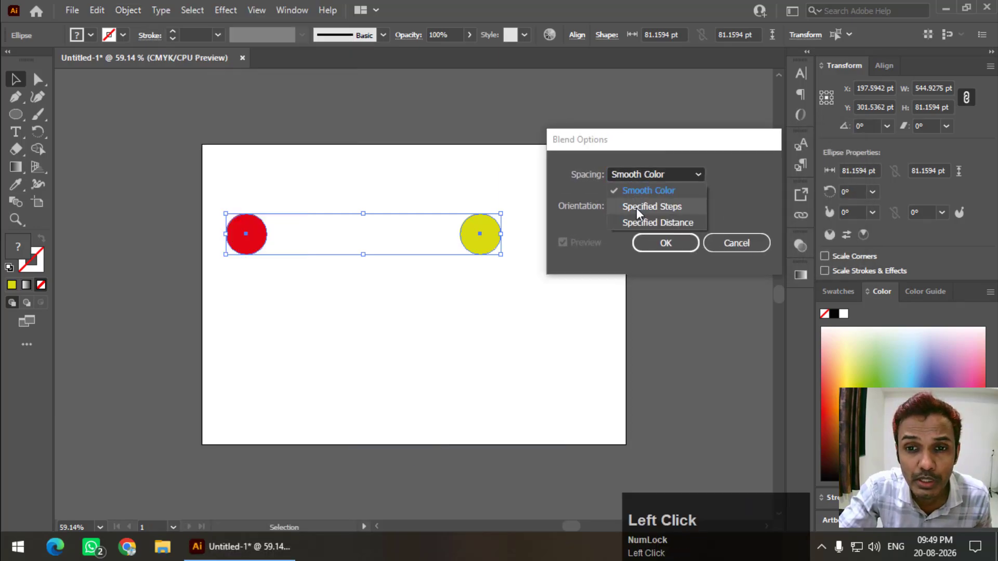
{"action": "left_click", "coordinate": [636, 208]}
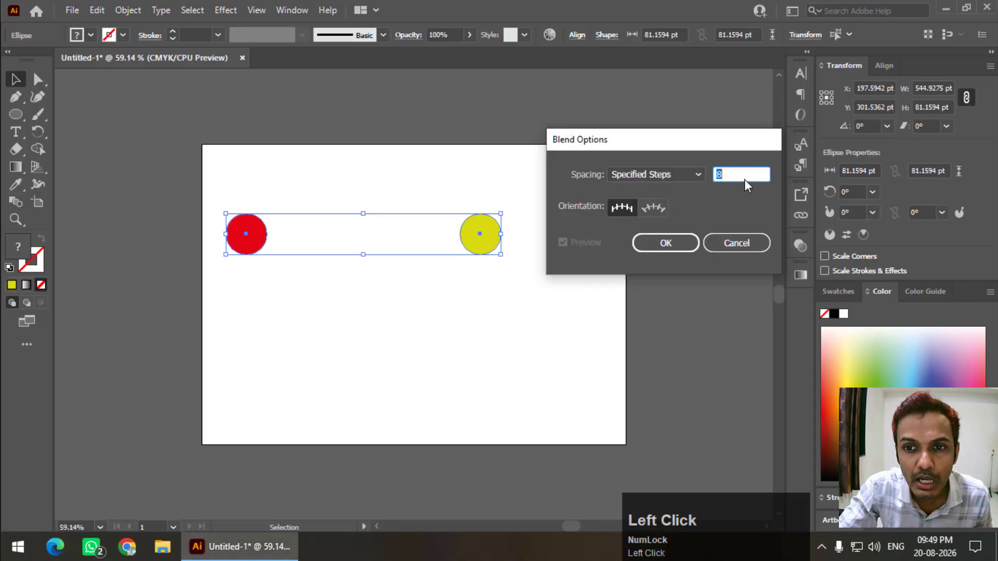
{"action": "left_click", "coordinate": [677, 246]}
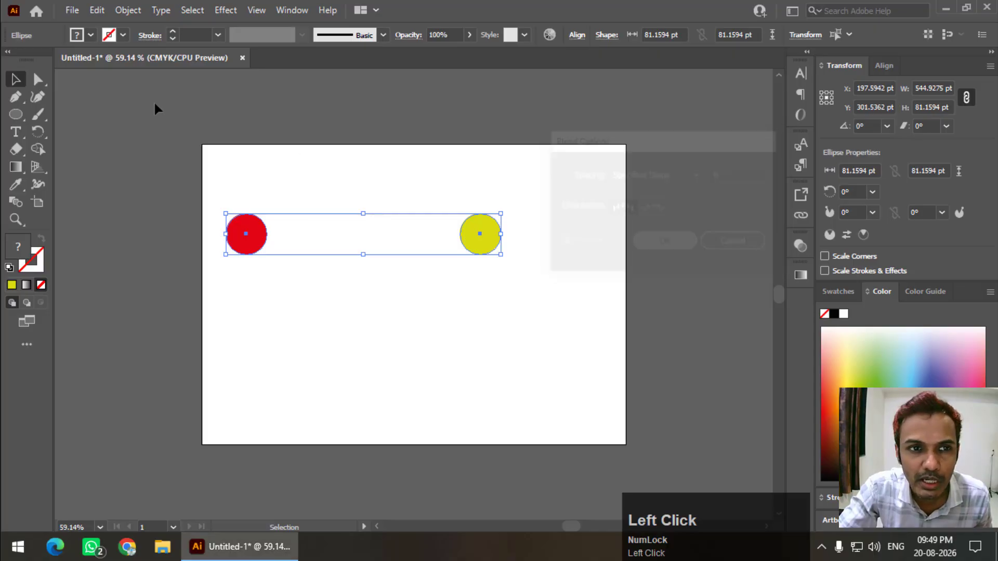
{"action": "left_click", "coordinate": [128, 11]}
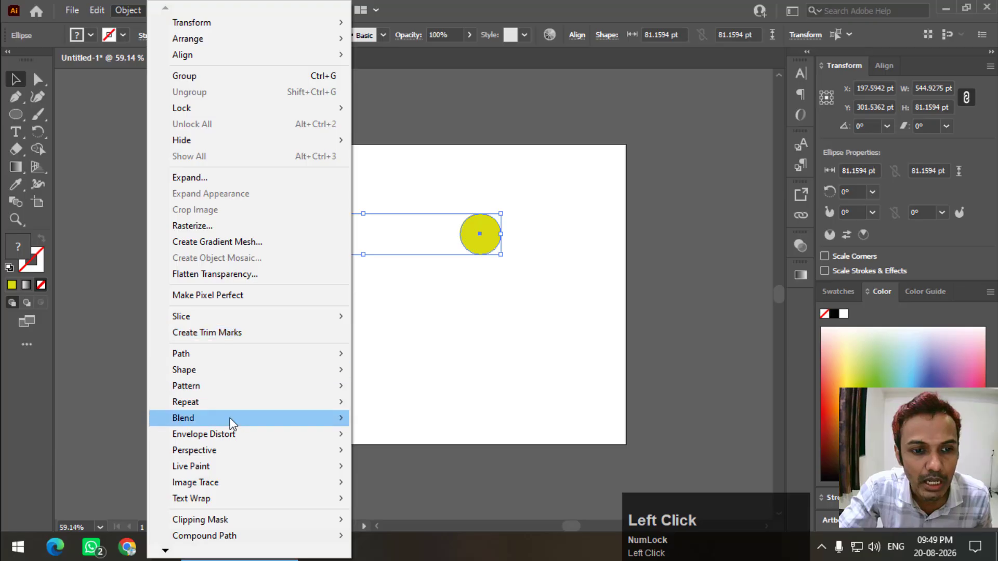
{"action": "left_click", "coordinate": [395, 419]}
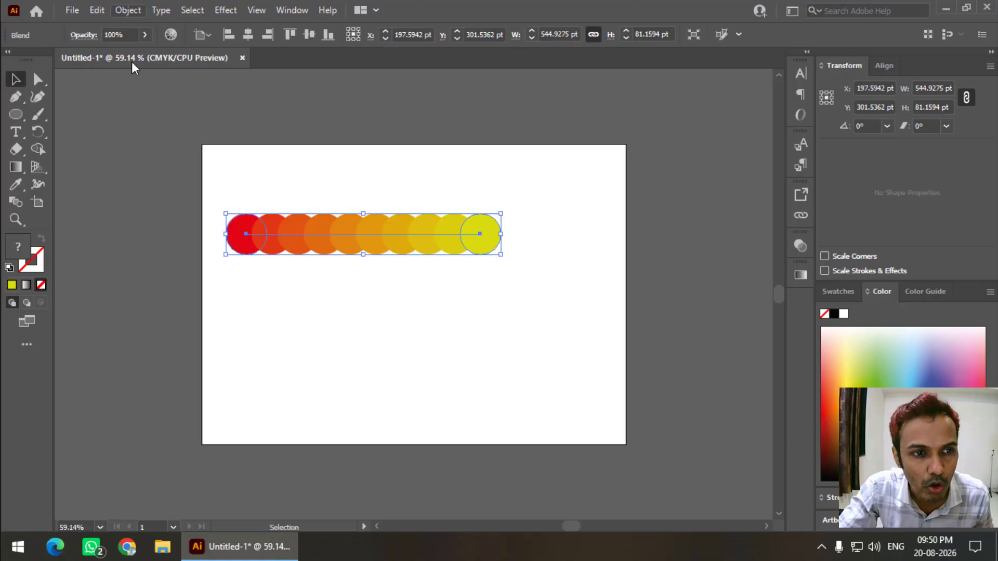
Set the circle blend's Specified Steps to 250 for a smooth color transition
{"action": "double_click", "coordinate": [16, 201]}
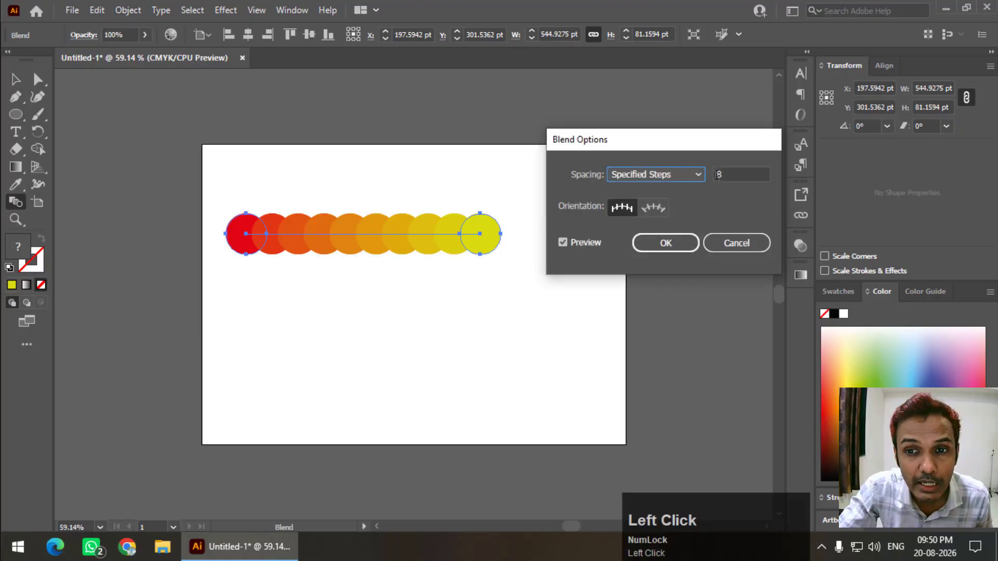
{"action": "left_click", "coordinate": [725, 175]}
{"action": "scroll", "coordinate": [748, 175], "scroll_direction": "up", "scroll_amount": 5}
{"action": "scroll", "coordinate": [748, 175], "scroll_direction": "down", "scroll_amount": 1}
{"action": "scroll", "coordinate": [748, 175], "scroll_direction": "up", "scroll_amount": 1}
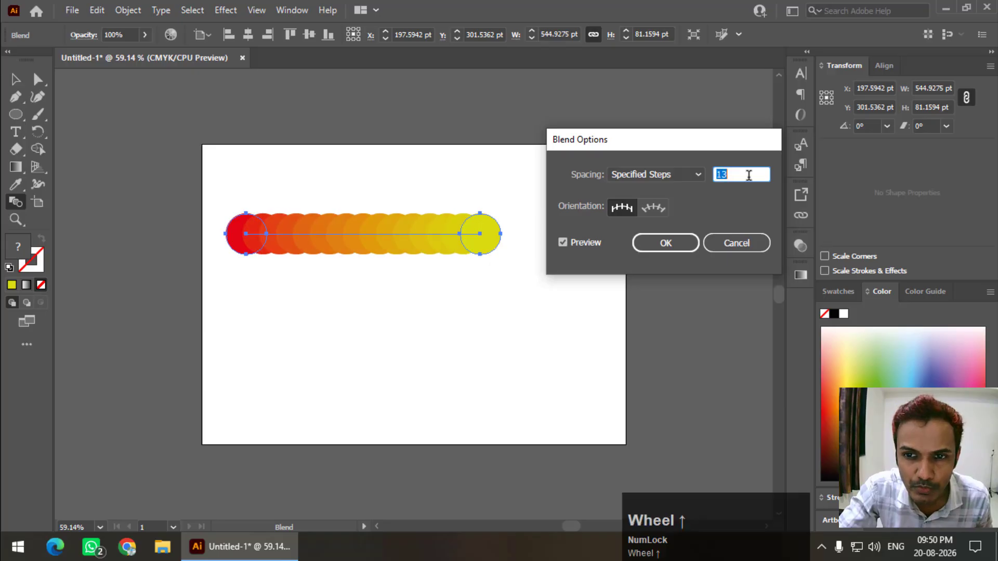
{"action": "left_click_drag", "start_coordinate": [746, 175], "coordinate": [716, 175]}
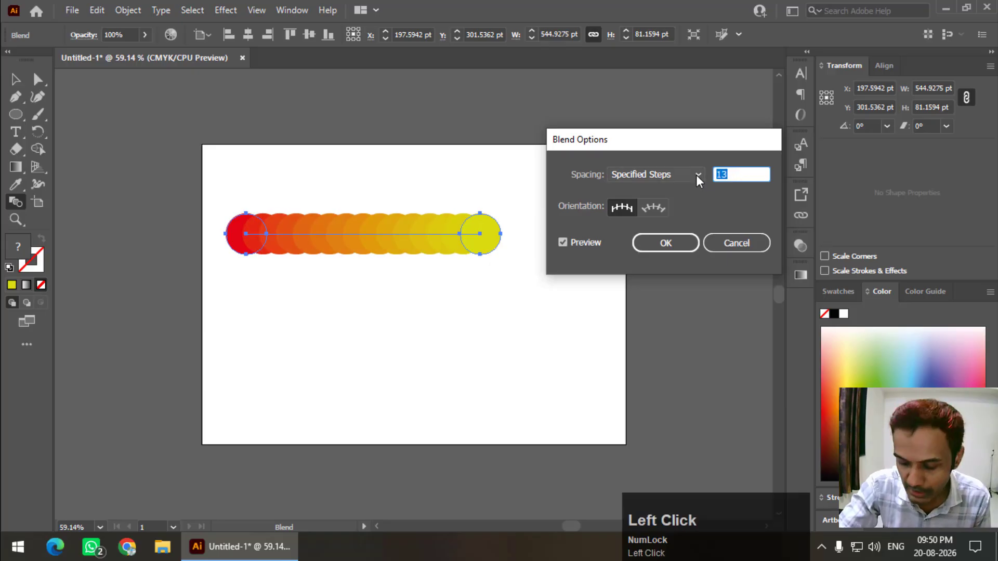
{"action": "type", "text": "250"}
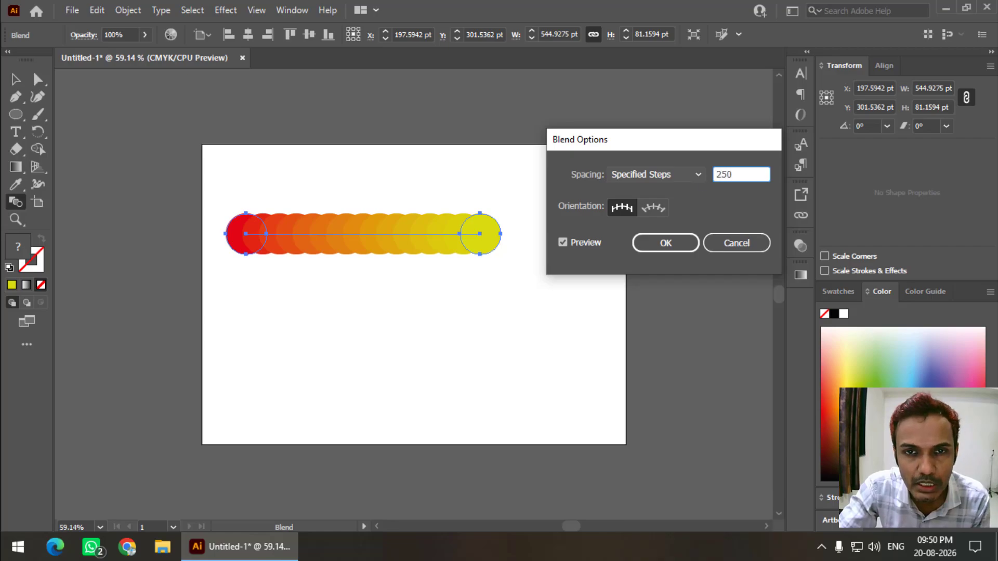
{"action": "left_click", "coordinate": [663, 247]}
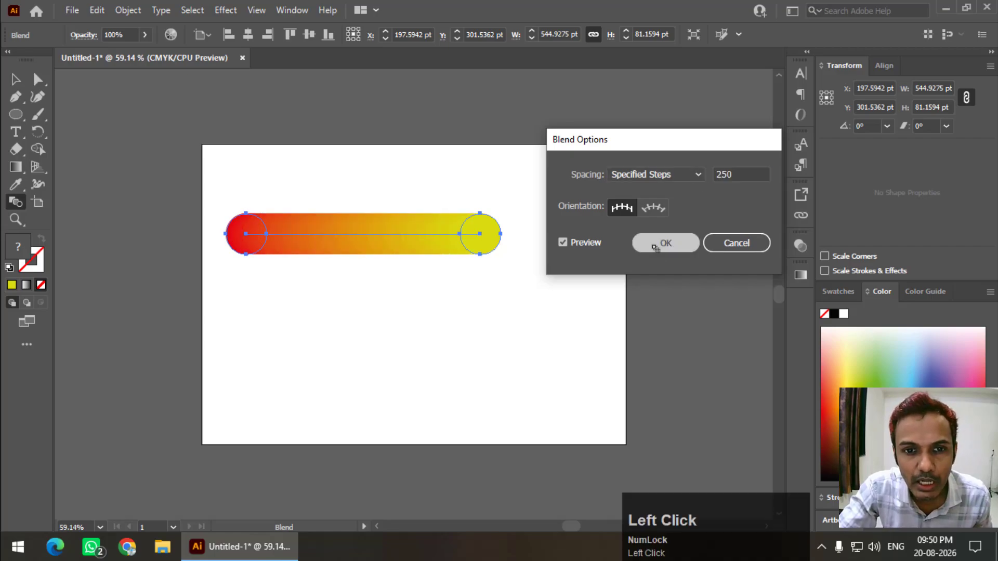
Move the blended bar down to the lower half of the artboard, overlapping its left edge
{"action": "left_click", "coordinate": [15, 79]}
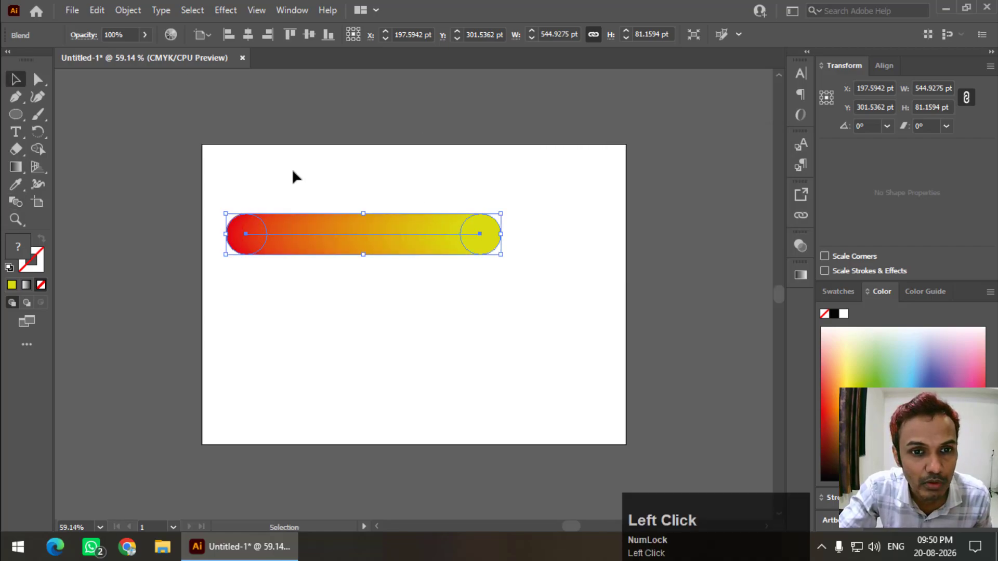
{"action": "left_click", "coordinate": [424, 208]}
{"action": "left_click_drag", "start_coordinate": [424, 218], "coordinate": [399, 326]}
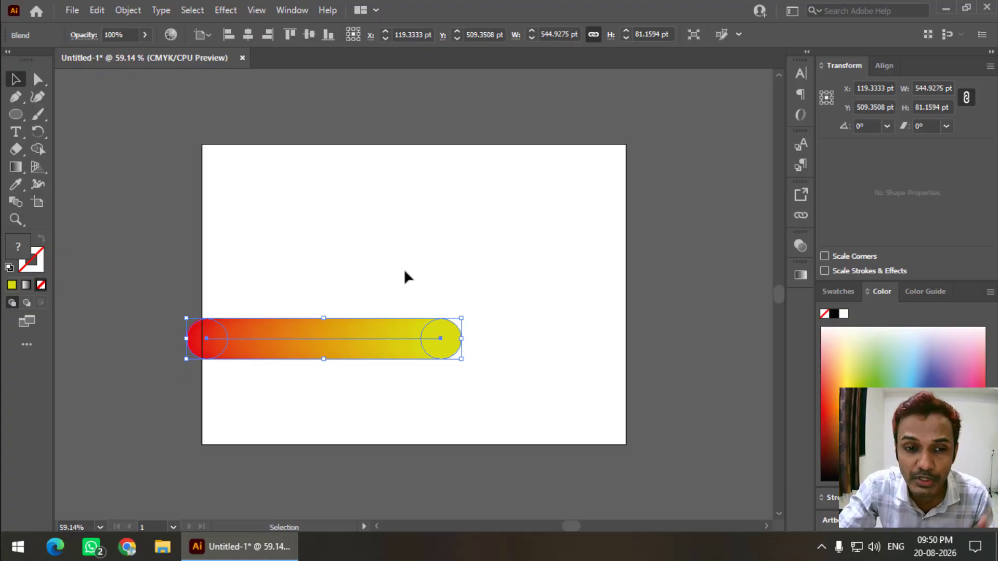
Draw a yellow five-pointed star about 111 by 114 pt above the blended bar, near the artboard's left edge
{"action": "right_click", "coordinate": [16, 114]}
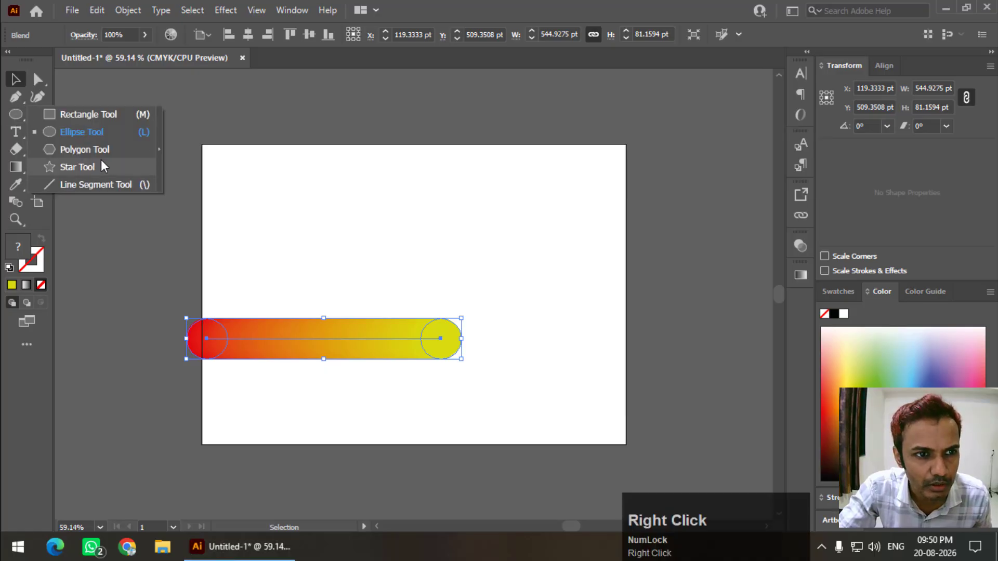
{"action": "left_click", "coordinate": [100, 162]}
{"action": "mouse_move", "coordinate": [240, 213]}
{"action": "left_mouse_down"}
{"action": "mouse_move", "coordinate": [270, 250]}
{"action": "mouse_move", "coordinate": [265, 230]}
{"action": "left_mouse_up"}
Draw a circle about 99 pt in diameter across the artboard from the star and fill it with red
{"action": "right_click", "coordinate": [16, 114]}
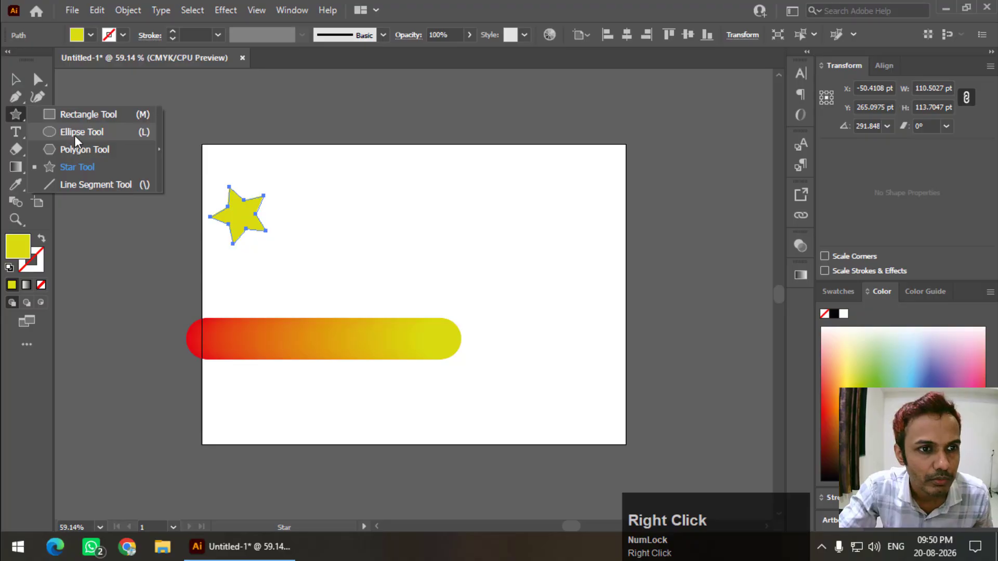
{"action": "left_click", "coordinate": [77, 133]}
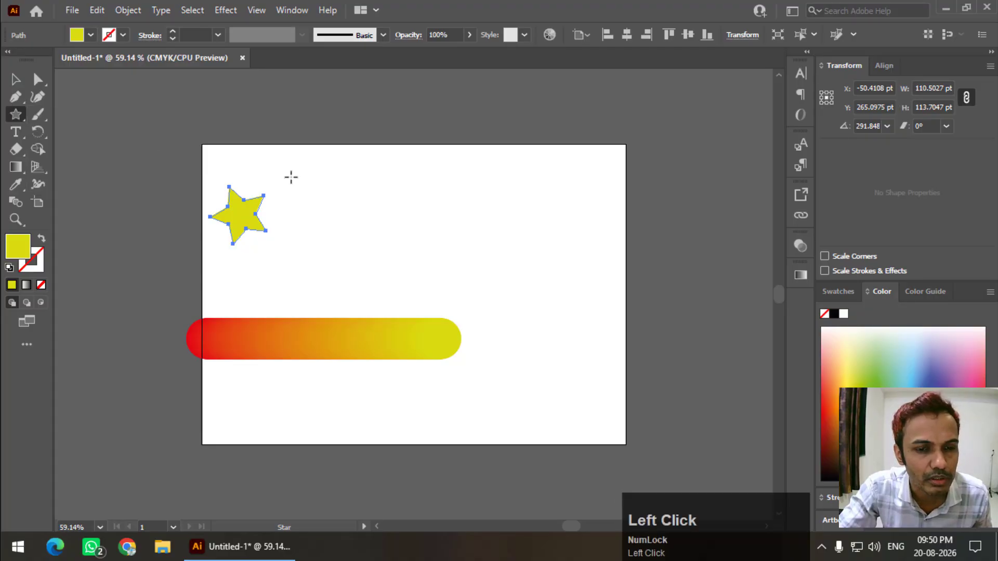
{"action": "left_click_drag", "start_coordinate": [511, 176], "coordinate": [560, 226]}
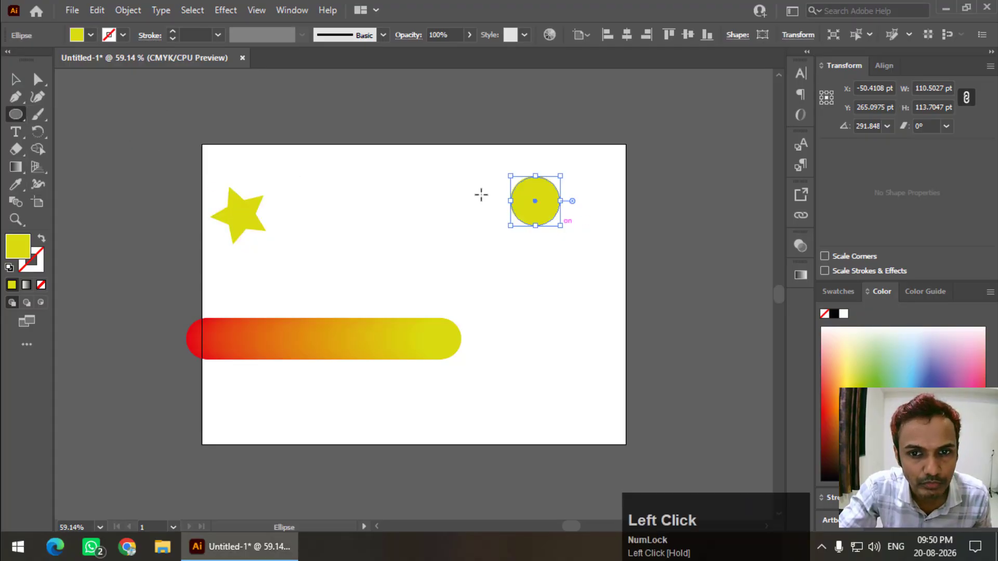
{"action": "left_click", "coordinate": [90, 35]}
{"action": "left_click", "coordinate": [54, 65]}
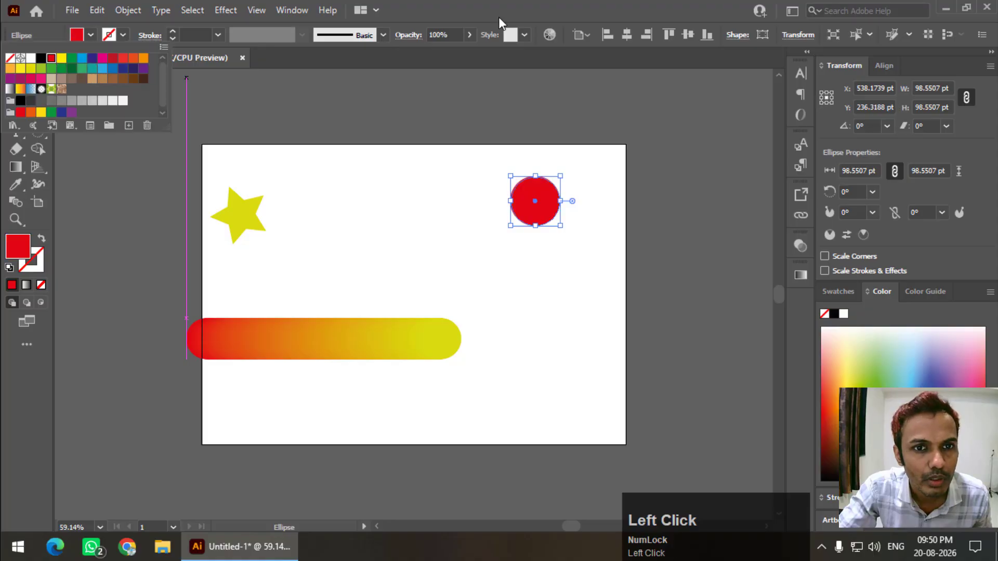
Select the yellow star and the red circle and blend them together with the Blend tool
{"action": "left_click", "coordinate": [16, 80]}
{"action": "left_click_drag", "start_coordinate": [173, 147], "coordinate": [601, 263]}
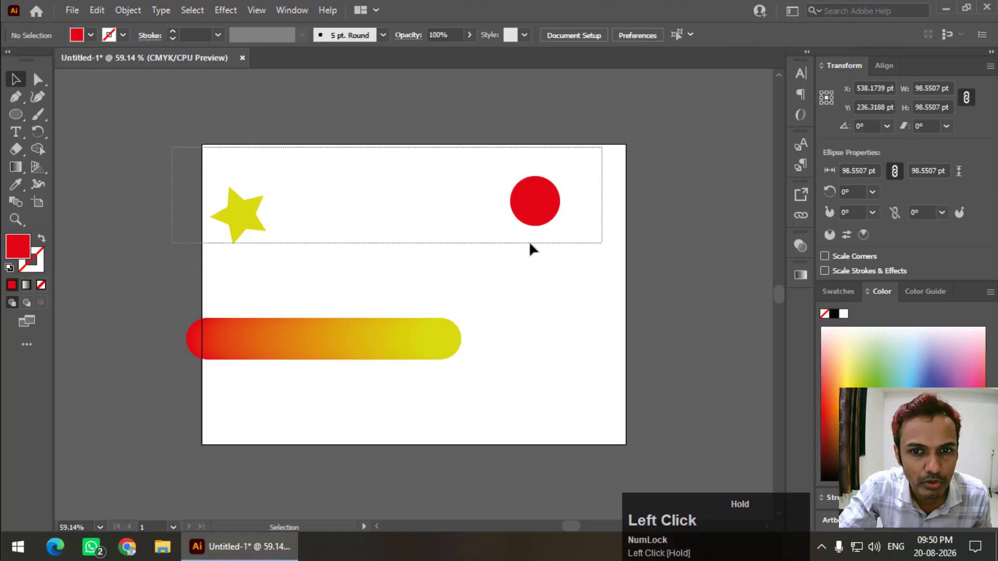
{"action": "left_click", "coordinate": [16, 202]}
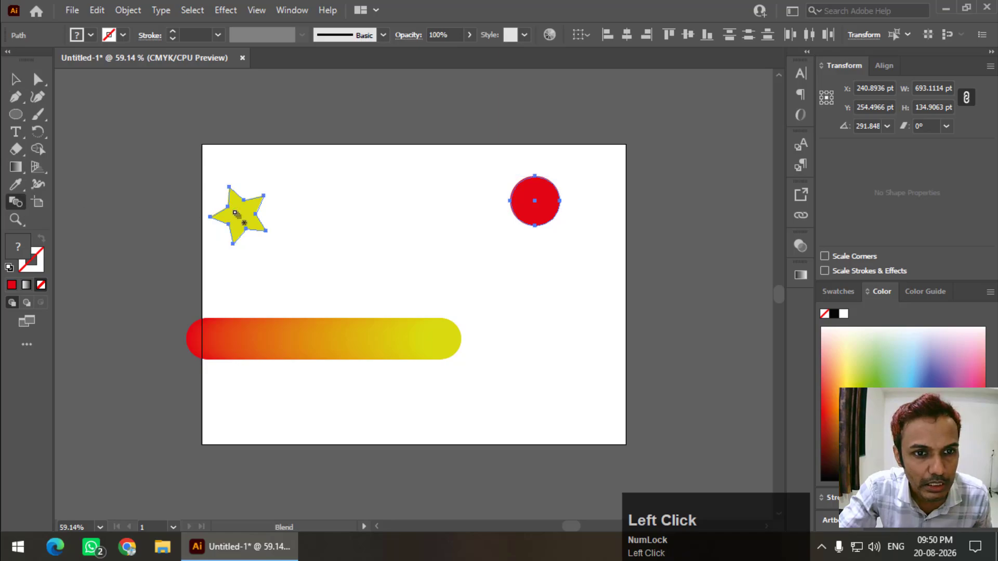
{"action": "left_click", "coordinate": [547, 194]}
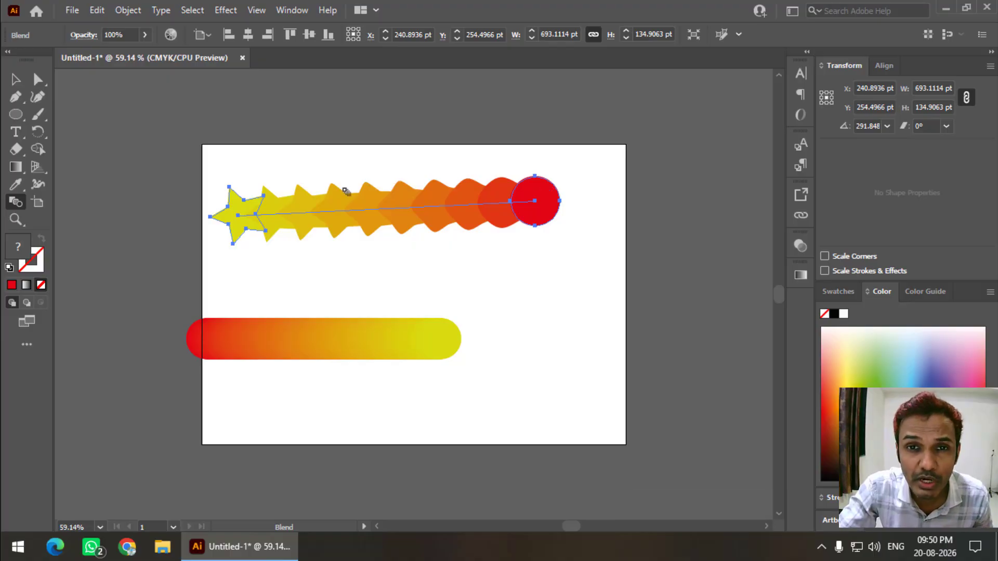
Change the star-to-circle blend's specified steps to 12, and try Smooth Color spacing on it
{"action": "double_click", "coordinate": [16, 204]}
{"action": "scroll", "coordinate": [725, 176], "scroll_direction": "up", "scroll_amount": 3}
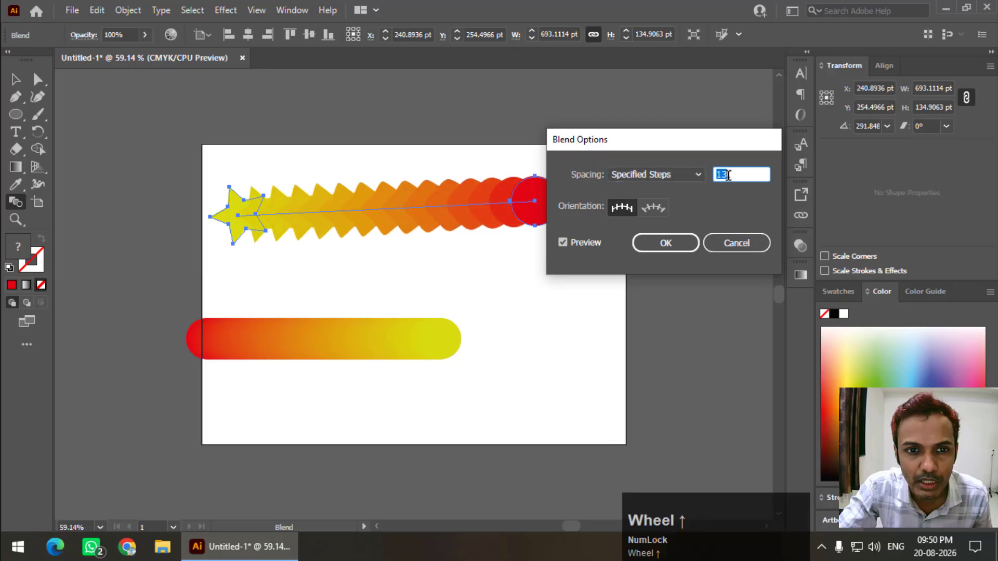
{"action": "scroll", "coordinate": [725, 176], "scroll_direction": "down", "scroll_amount": 2}
{"action": "scroll", "coordinate": [726, 175], "scroll_direction": "up", "scroll_amount": 3}
{"action": "left_click", "coordinate": [683, 176]}
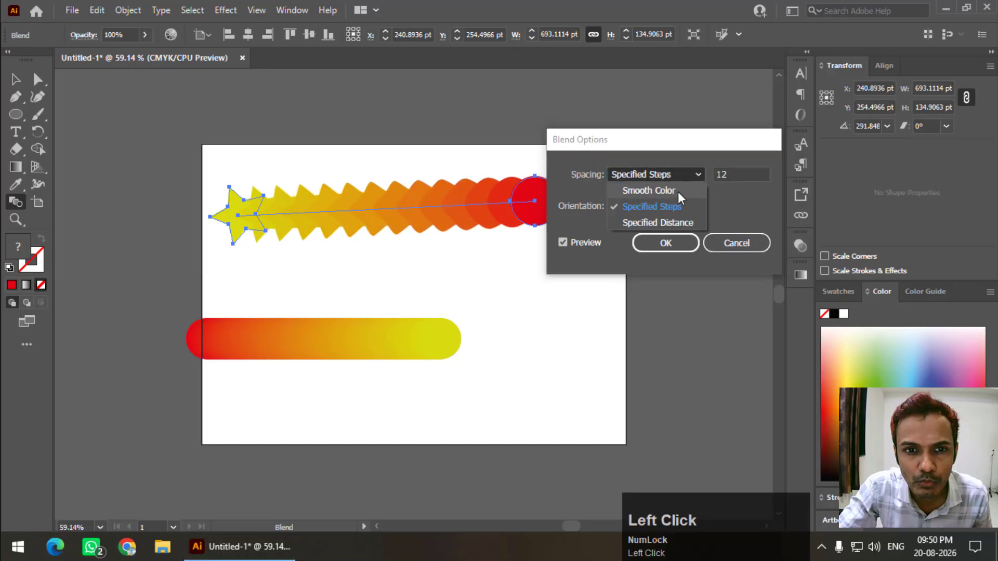
{"action": "left_click", "coordinate": [675, 192]}
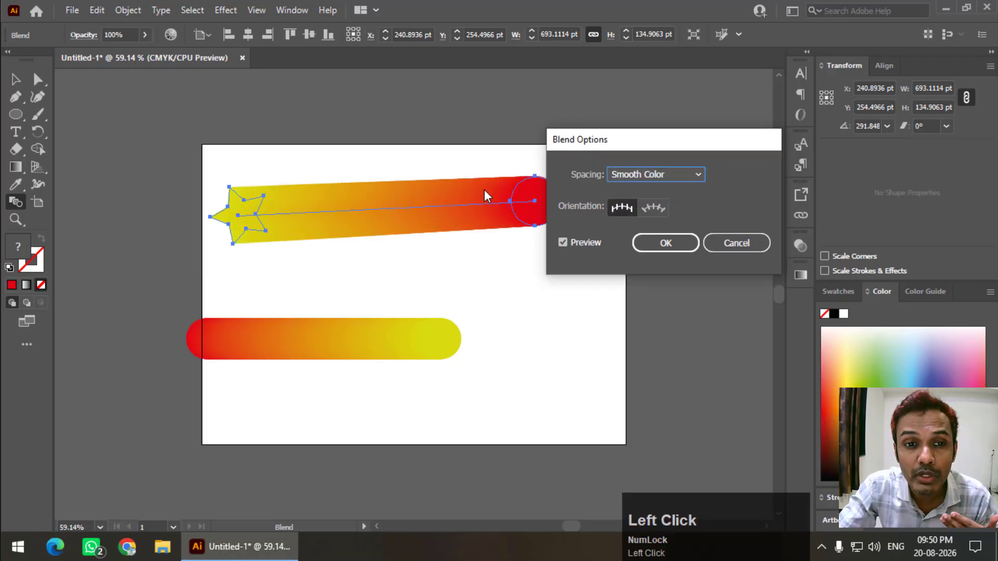
Set the star-to-circle blend's spacing to Specified Steps with 200 steps and apply it
{"action": "left_click", "coordinate": [675, 177]}
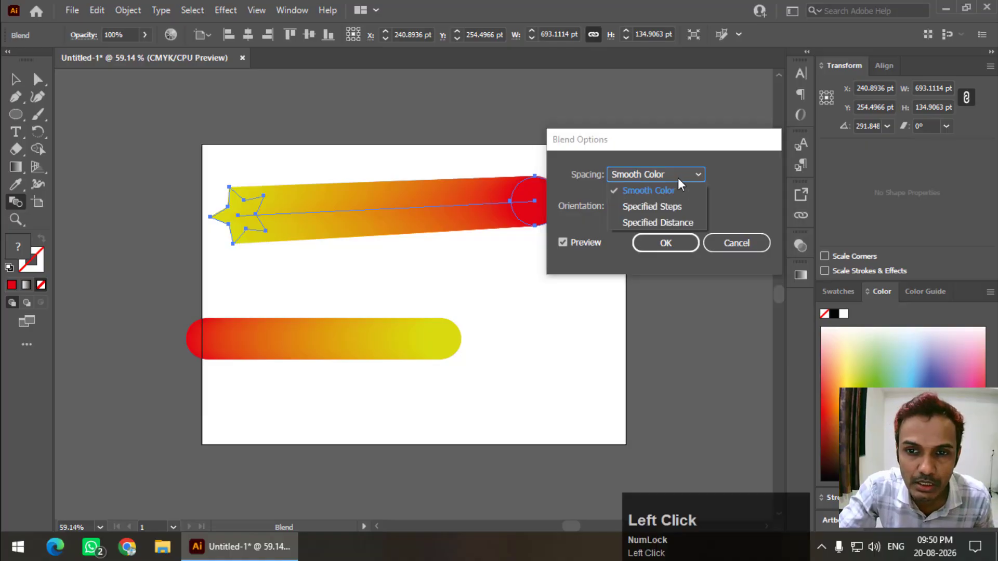
{"action": "left_click", "coordinate": [666, 209]}
{"action": "scroll", "coordinate": [733, 176], "scroll_direction": "up", "scroll_amount": 5}
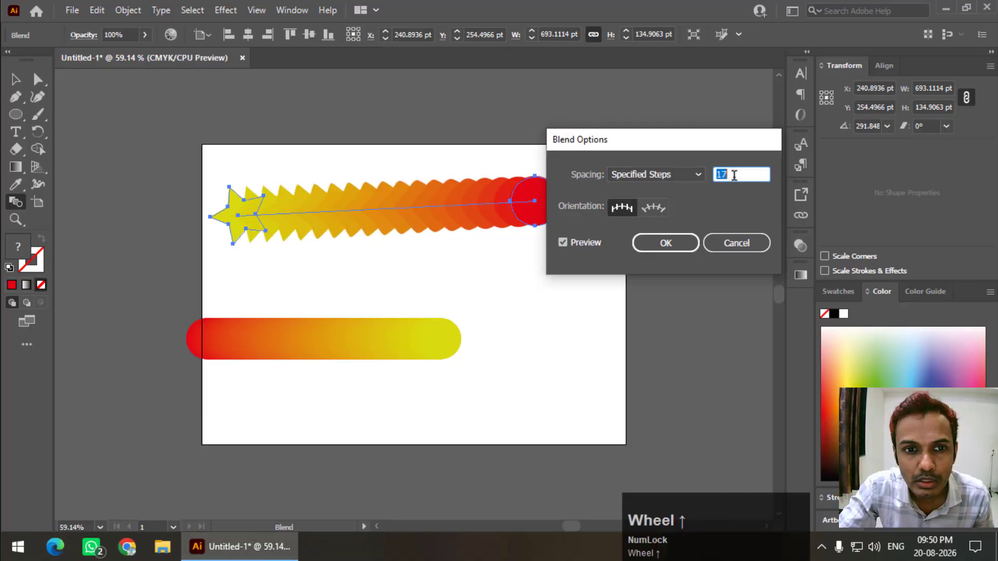
{"action": "scroll", "coordinate": [734, 176], "scroll_direction": "up", "scroll_amount": 18}
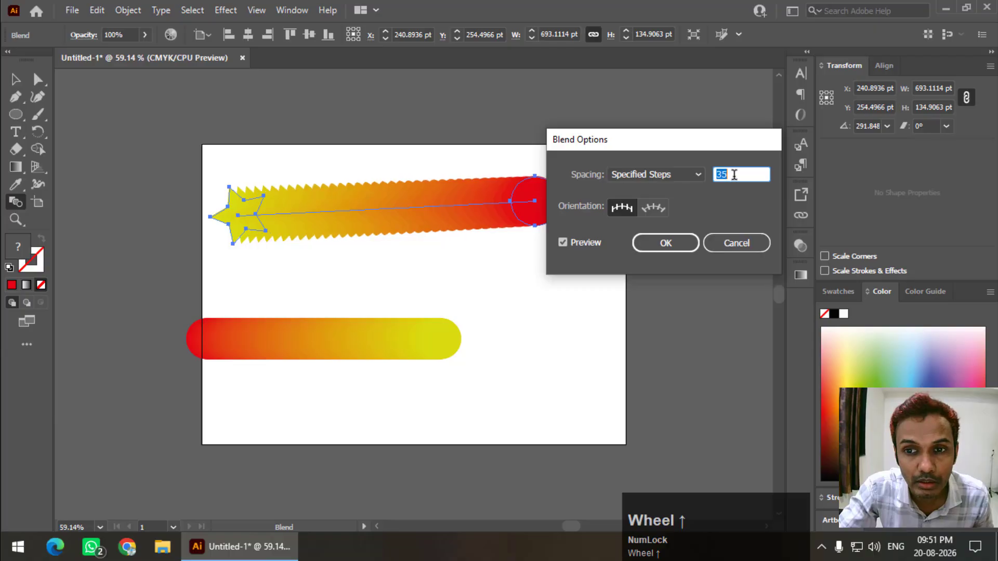
{"action": "left_click_drag", "start_coordinate": [684, 147], "coordinate": [690, 153]}
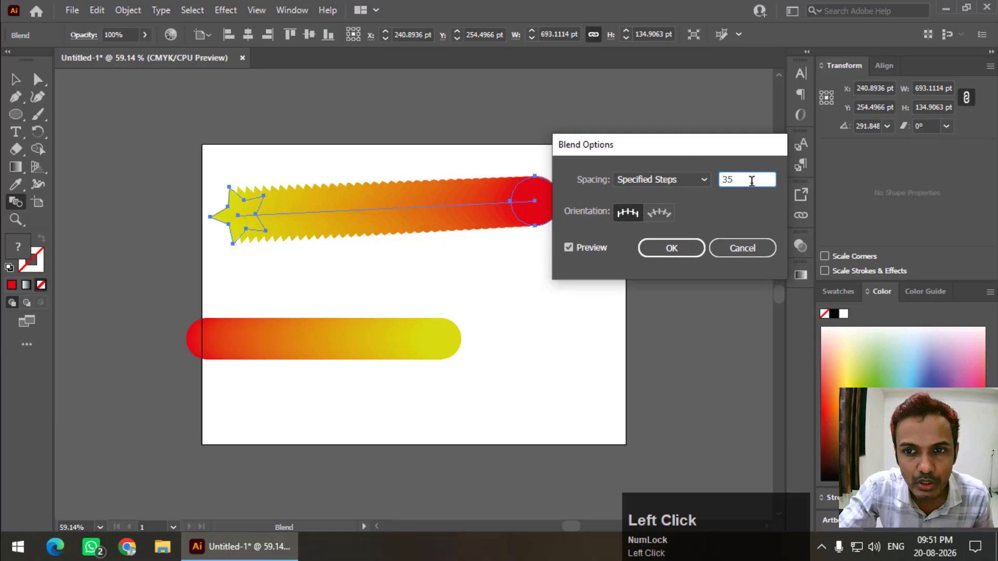
{"action": "type", "text": "200"}
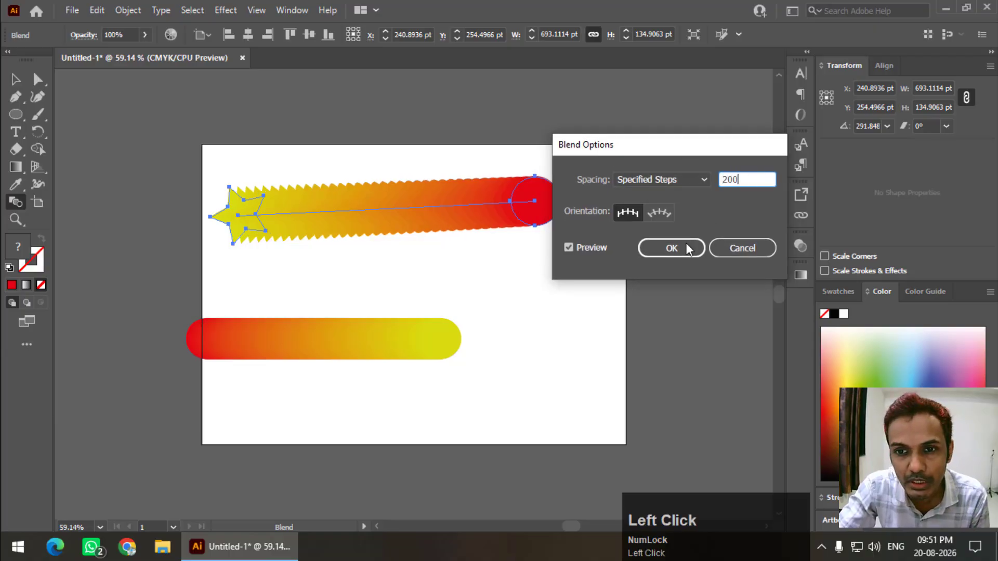
{"action": "left_click", "coordinate": [686, 243]}
Clear the artboard by deleting the star-to-circle blend, the red-to-yellow bar and a copy made of that bar
{"action": "left_click", "coordinate": [14, 79]}
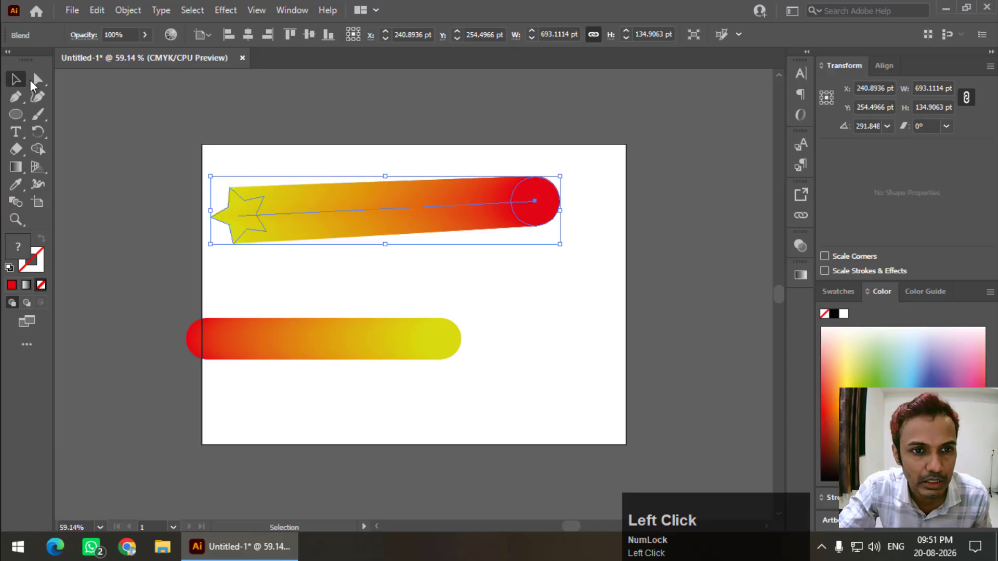
{"action": "key", "text": "Delete"}
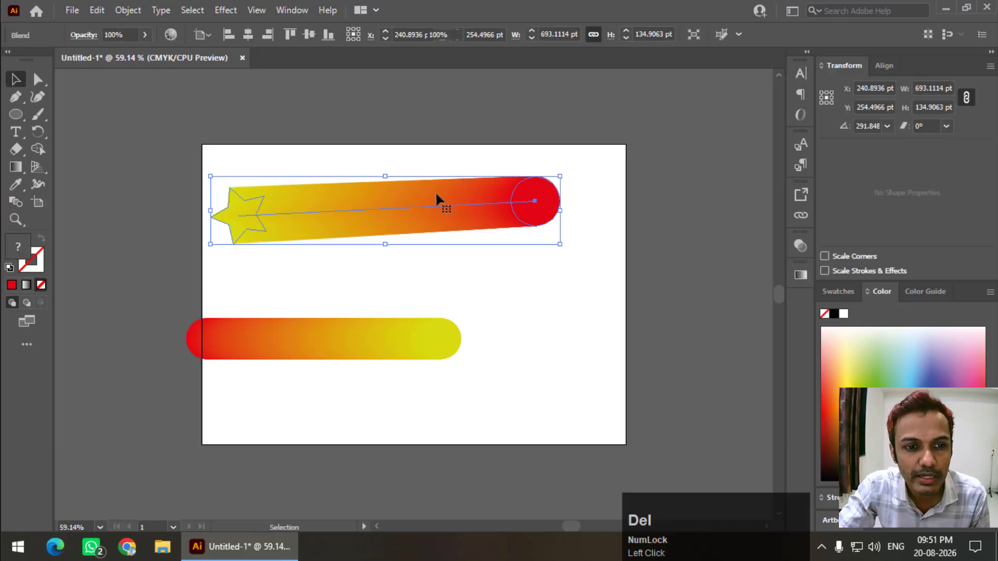
{"action": "left_click_drag", "start_coordinate": [385, 333], "coordinate": [372, 409]}
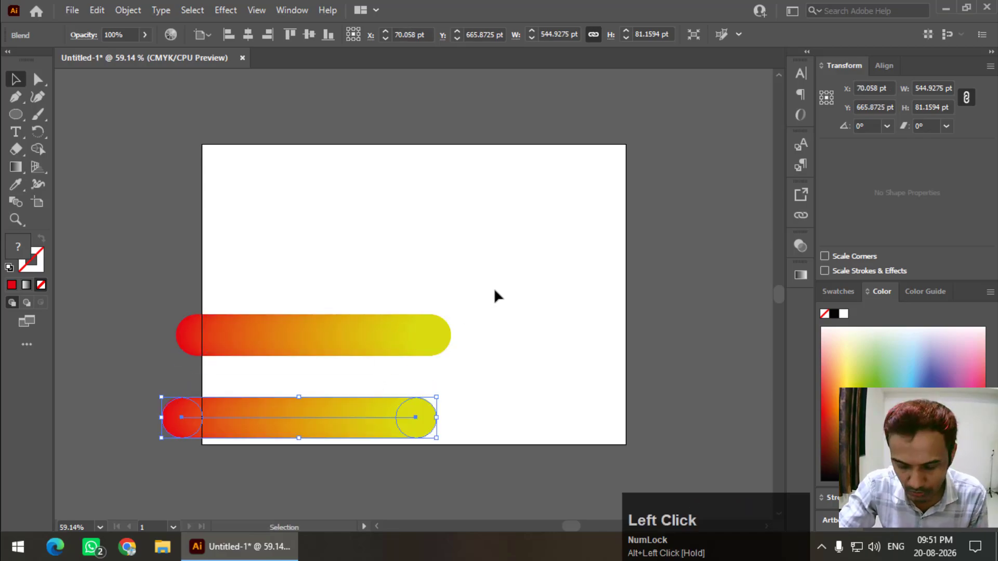
{"action": "key", "text": "Delete"}
{"action": "left_click", "coordinate": [377, 316]}
{"action": "key", "text": "Delete"}
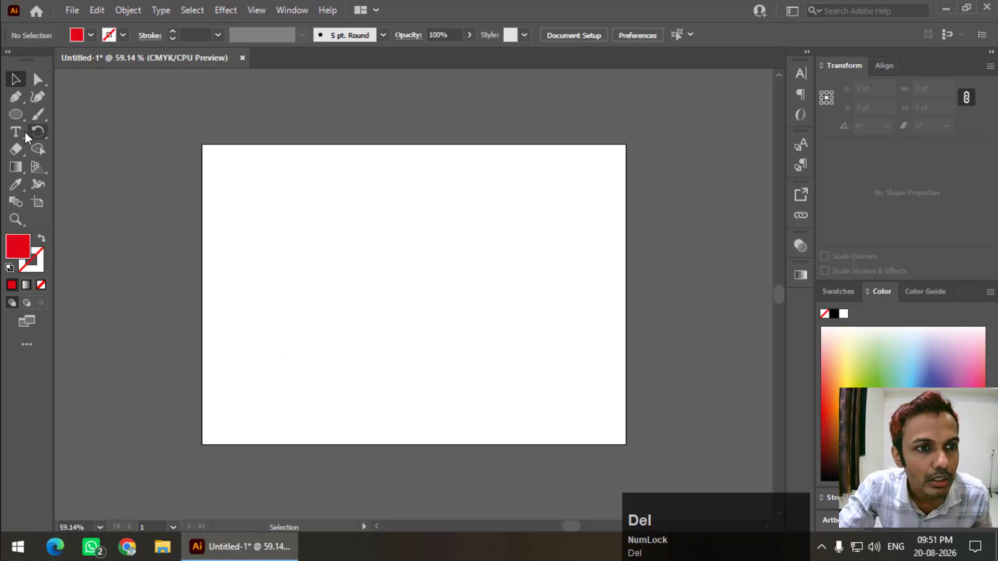
Draw a red circle about 85 pt in diameter in the lower-left area of the artboard
{"action": "left_click", "coordinate": [16, 115]}
{"action": "left_click_drag", "start_coordinate": [250, 234], "coordinate": [281, 354]}
{"action": "left_click", "coordinate": [16, 80]}
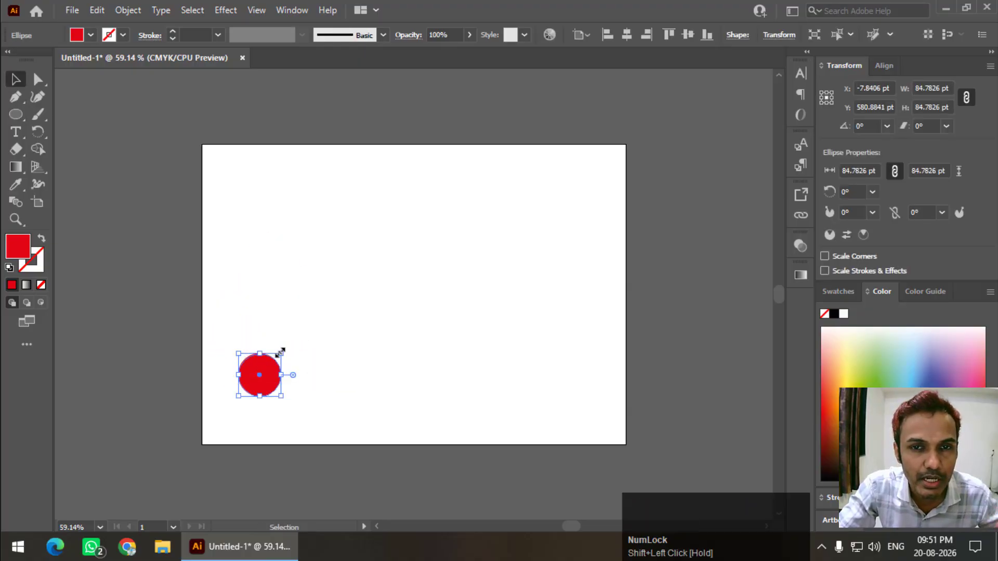
Fill the red circle with the Orange, Yellow linear gradient preset
{"action": "left_click", "coordinate": [26, 284]}
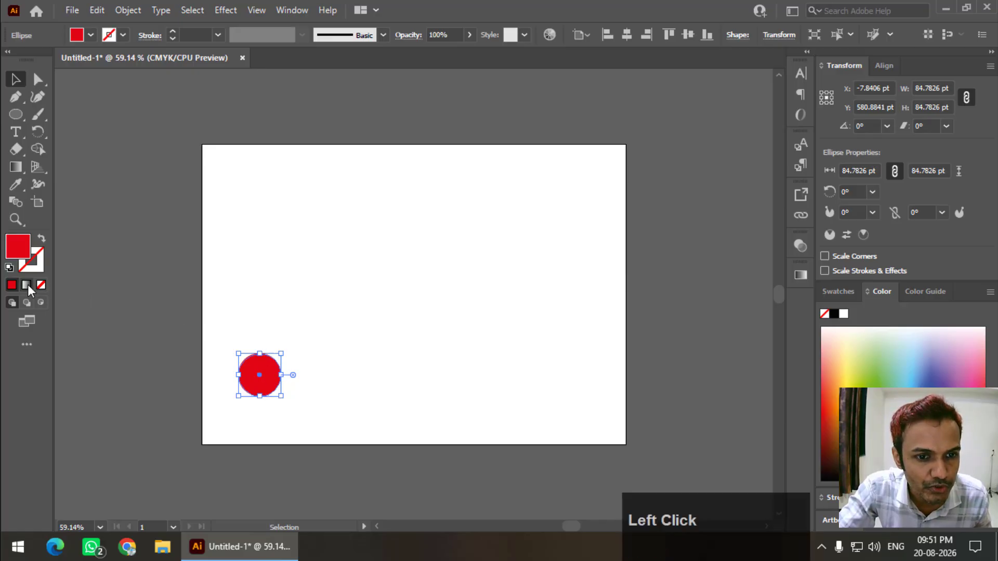
{"action": "left_click", "coordinate": [800, 279]}
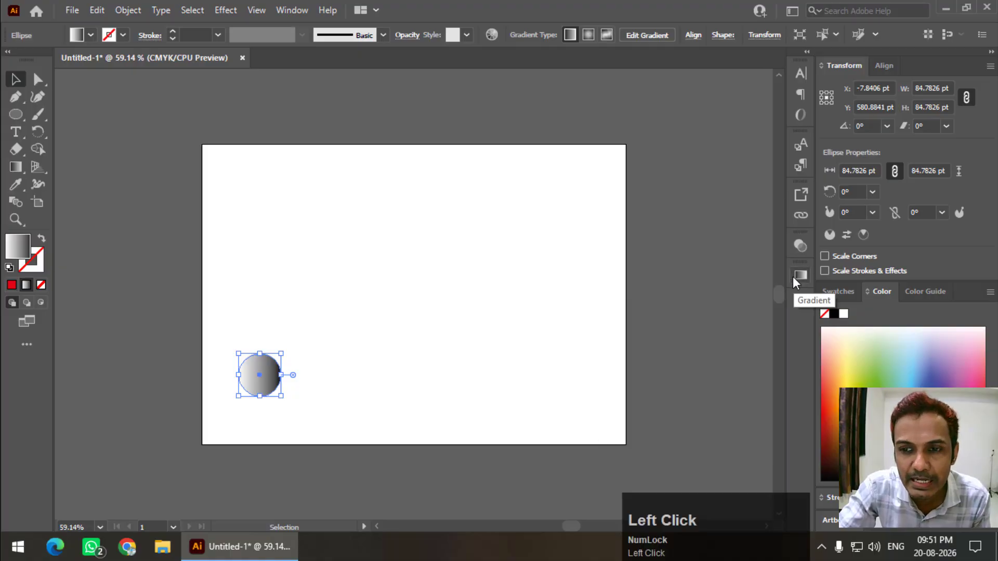
{"action": "left_click", "coordinate": [289, 10]}
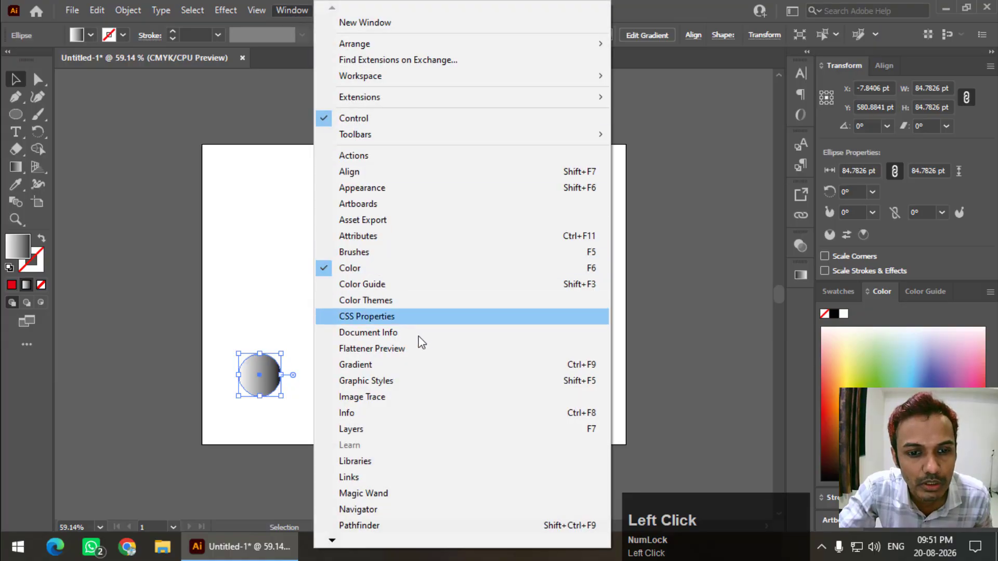
{"action": "left_click", "coordinate": [372, 366]}
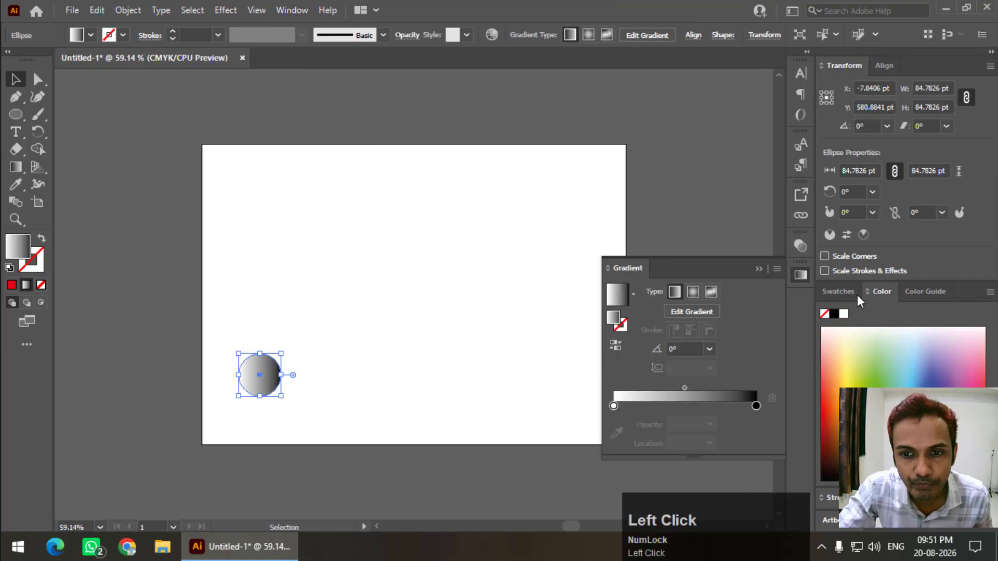
{"action": "left_click", "coordinate": [632, 296]}
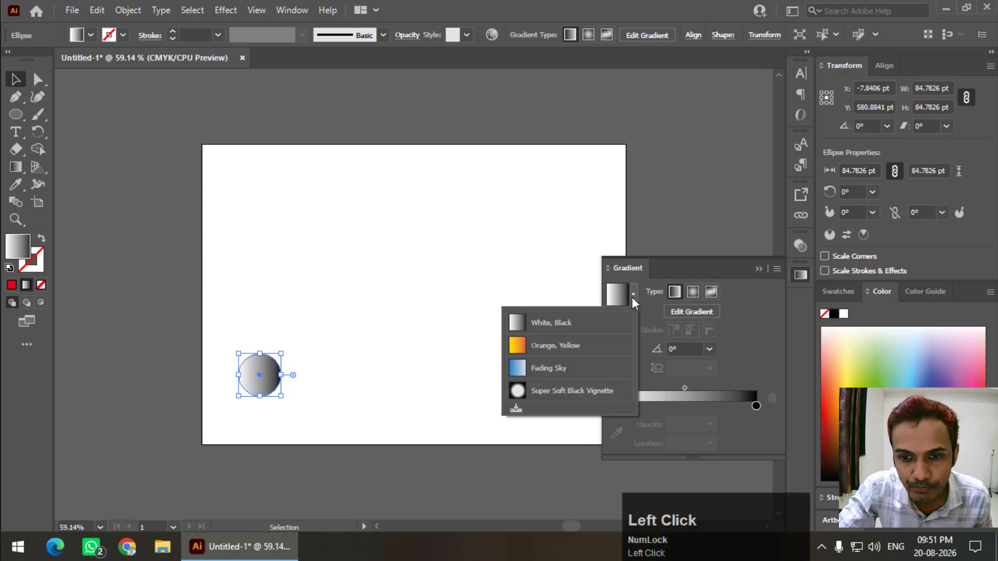
{"action": "left_click", "coordinate": [560, 353]}
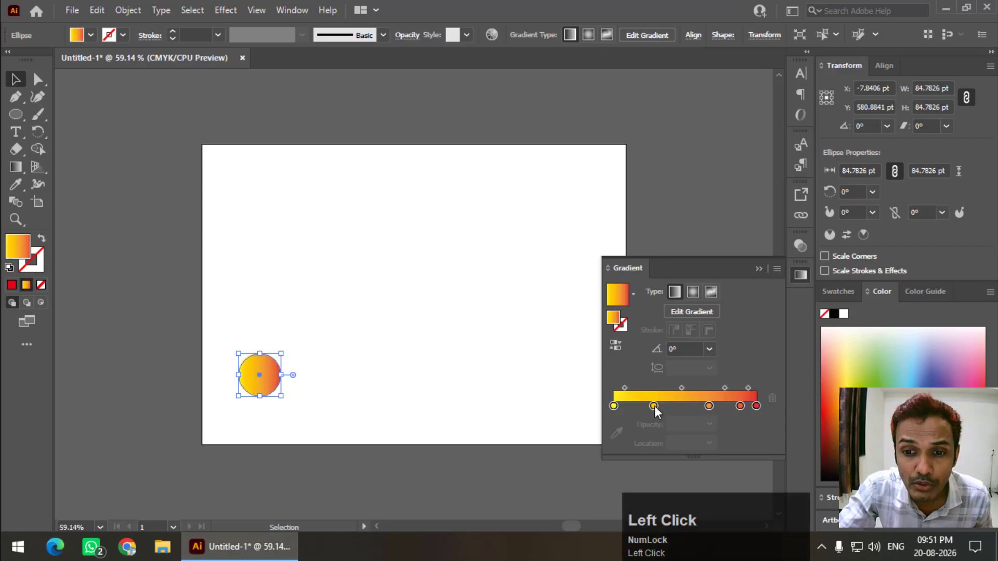
{"action": "left_click", "coordinate": [193, 113]}
{"action": "left_click", "coordinate": [800, 275]}
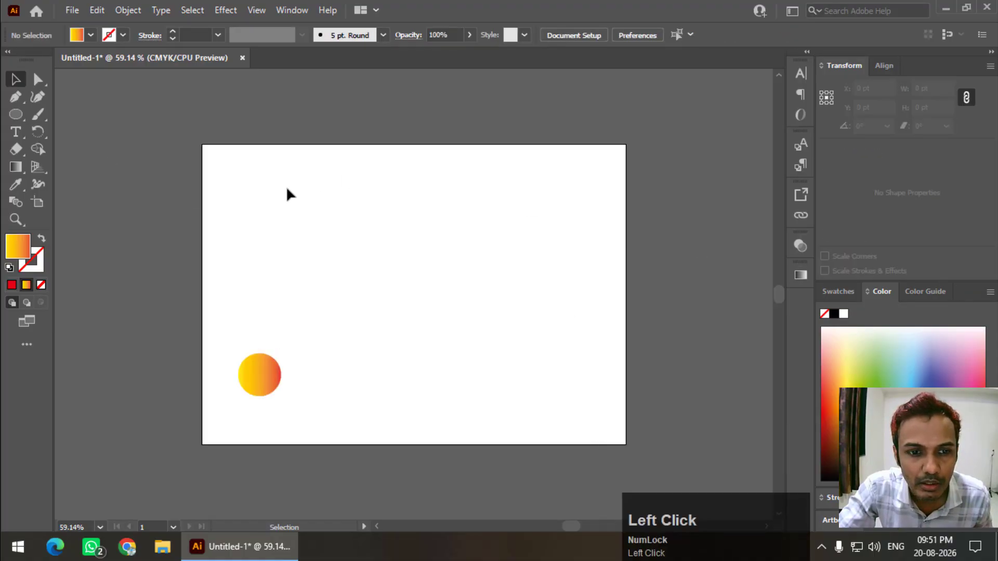
Move the gradient circle closer to the artboard's left edge and place a copy across the artboard at about the same height
{"action": "left_click_drag", "start_coordinate": [245, 359], "coordinate": [579, 343]}
{"action": "left_click", "coordinate": [232, 228]}
{"action": "key", "text": "ctrl+z"}
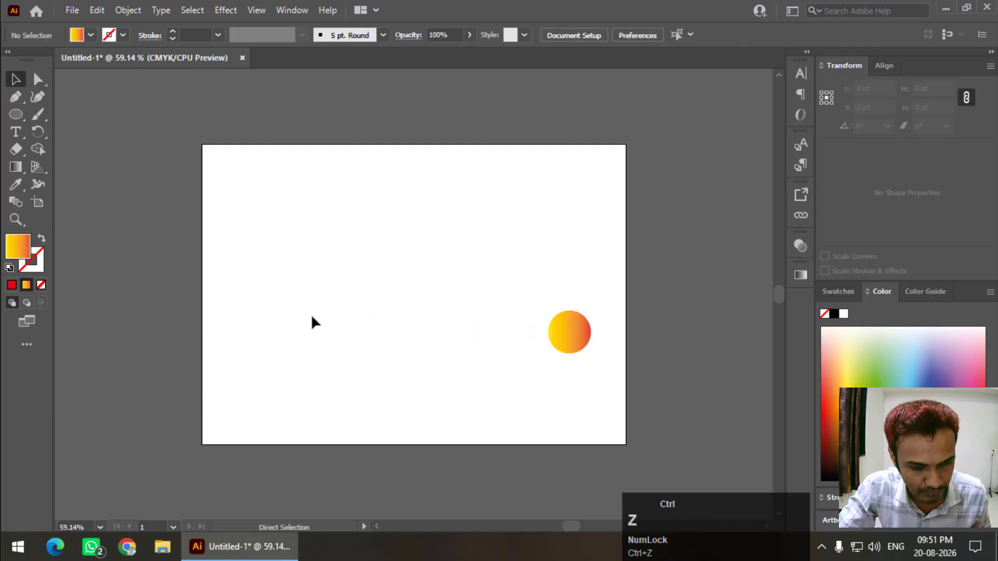
{"action": "left_click_drag", "start_coordinate": [244, 342], "coordinate": [538, 346]}
{"action": "left_click", "coordinate": [146, 284]}
Select both gradient circles and blend them together with the Blend tool
{"action": "left_click_drag", "start_coordinate": [148, 283], "coordinate": [567, 387]}
{"action": "left_click", "coordinate": [16, 202]}
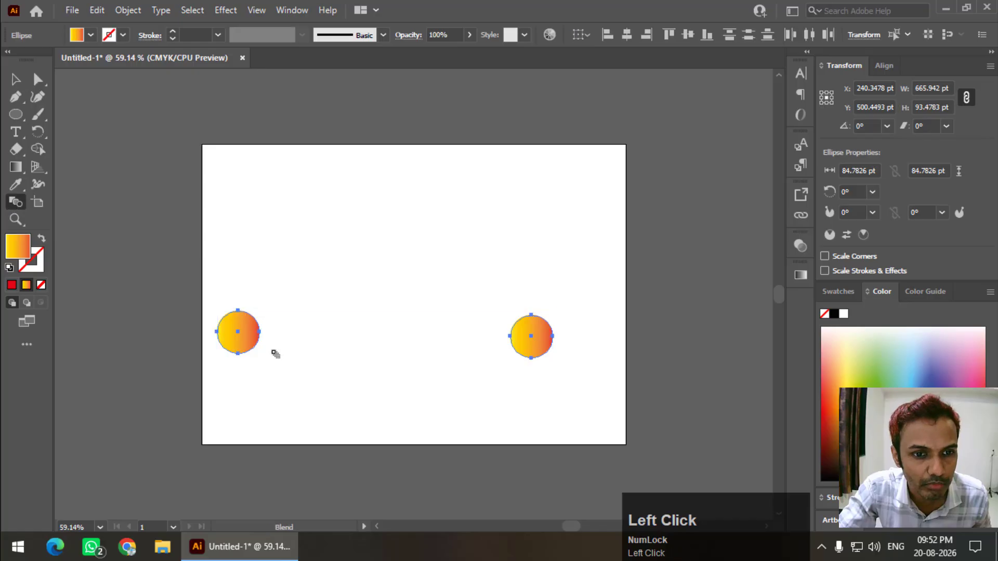
{"action": "left_click", "coordinate": [547, 350]}
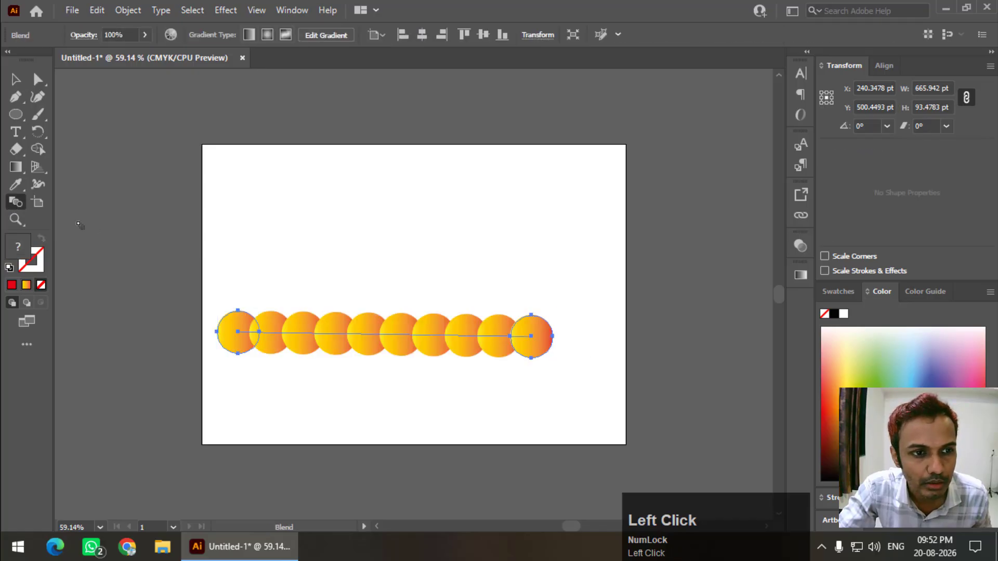
Set the gradient circle blend's specified steps to 200 and apply it
{"action": "double_click", "coordinate": [18, 204]}
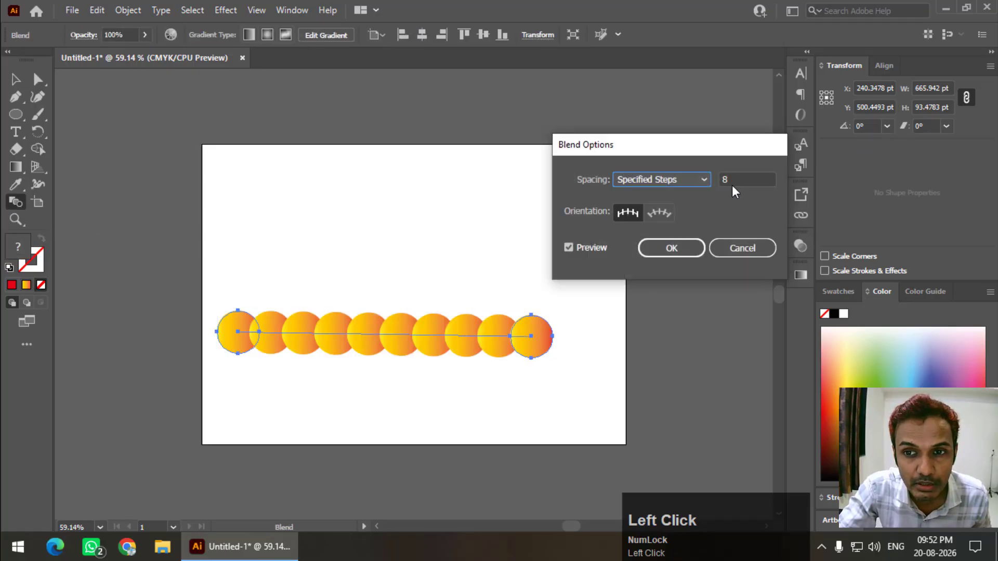
{"action": "left_click_drag", "start_coordinate": [731, 185], "coordinate": [715, 183]}
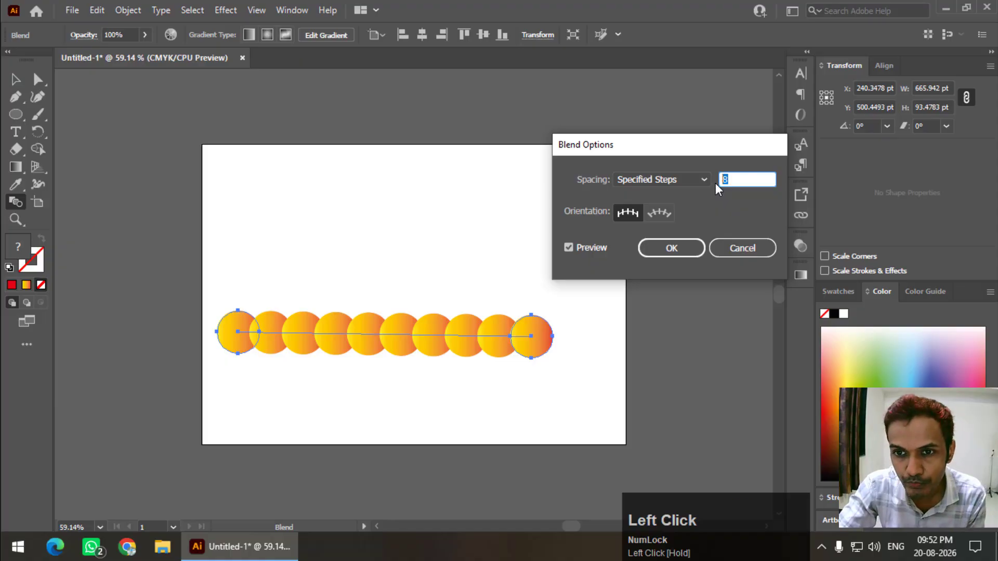
{"action": "type", "text": "200"}
{"action": "left_click", "coordinate": [701, 253]}
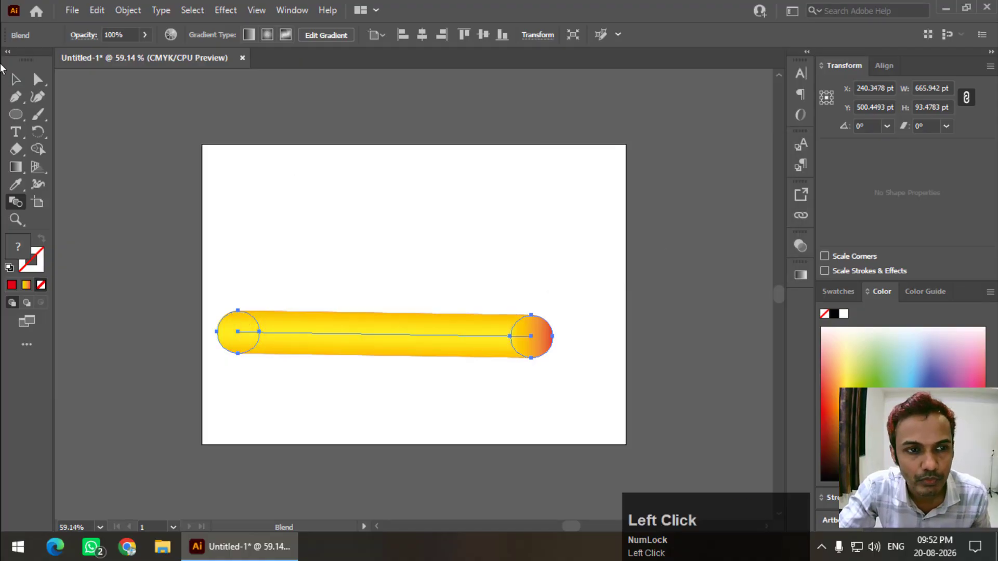
Duplicate the yellow blended bar onto the artboard's bottom edge, and move the original down to just above the copy
{"action": "left_click", "coordinate": [9, 82]}
{"action": "left_click", "coordinate": [397, 324]}
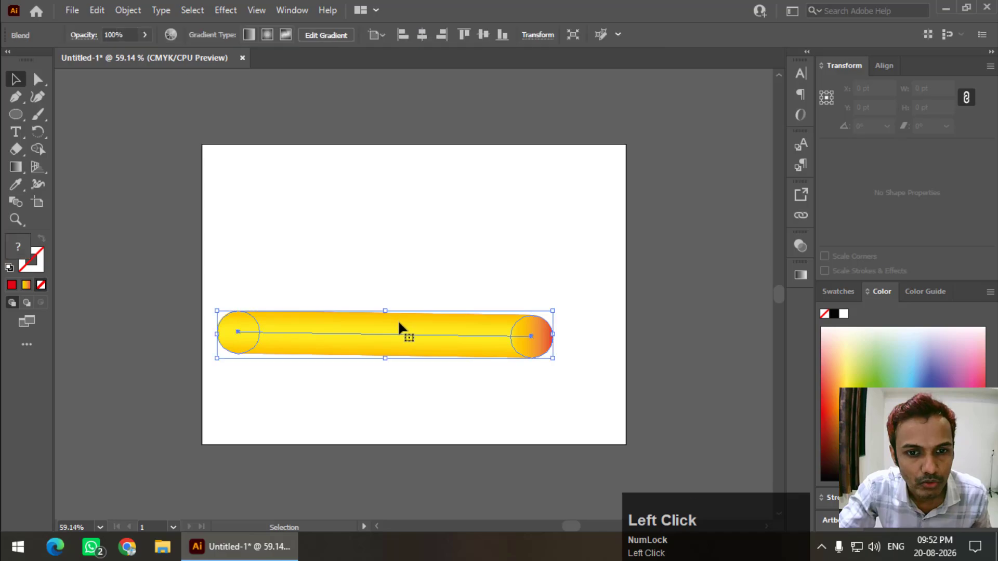
{"action": "left_click_drag", "start_coordinate": [397, 325], "coordinate": [382, 435]}
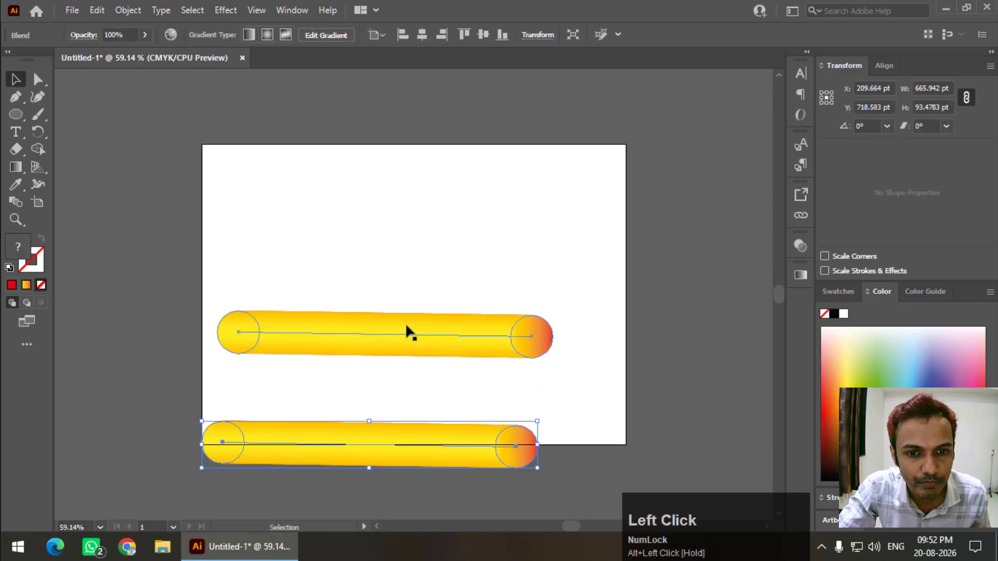
{"action": "left_click_drag", "start_coordinate": [411, 333], "coordinate": [364, 344]}
{"action": "left_click", "coordinate": [403, 241]}
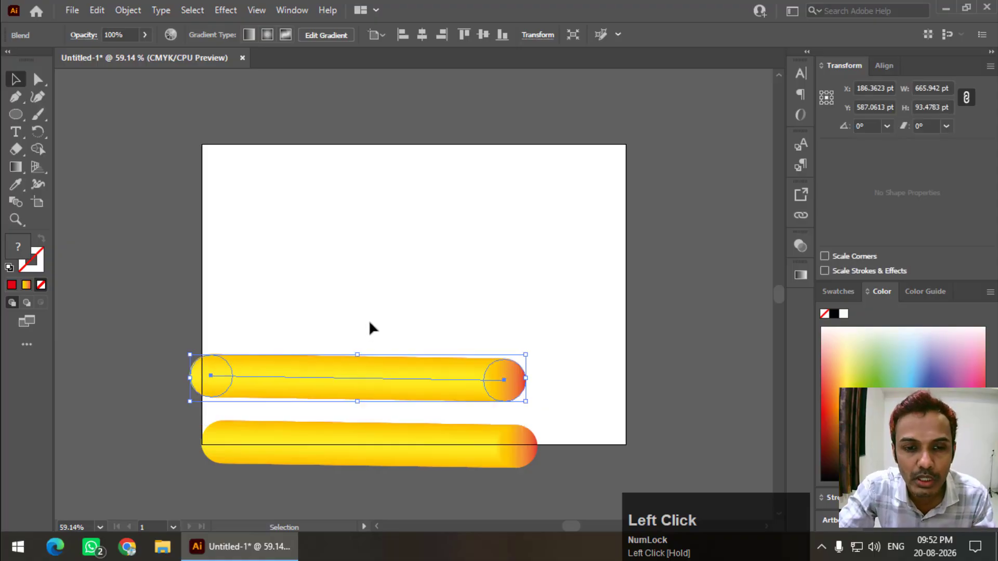
Draw a looping freehand path about 418 by 221 pt across the artboard's upper half with the Pencil tool
{"action": "right_click", "coordinate": [46, 117]}
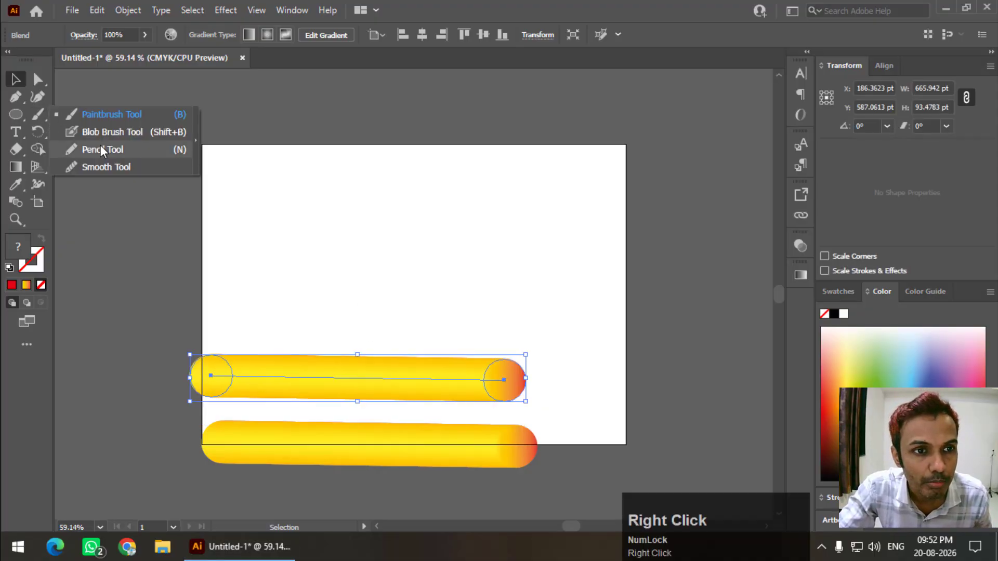
{"action": "left_click", "coordinate": [102, 148]}
{"action": "right_click", "coordinate": [33, 115]}
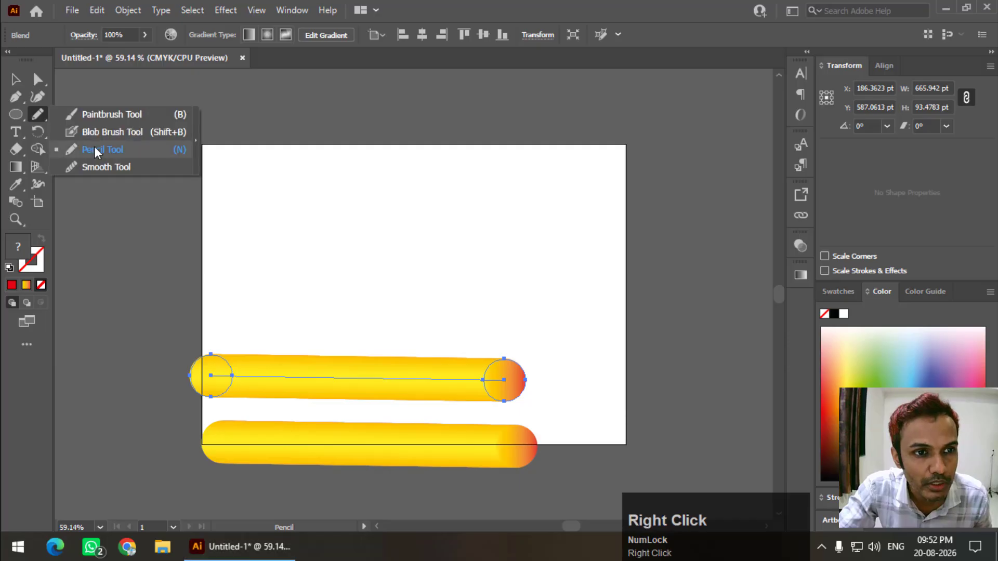
{"action": "left_click", "coordinate": [96, 150]}
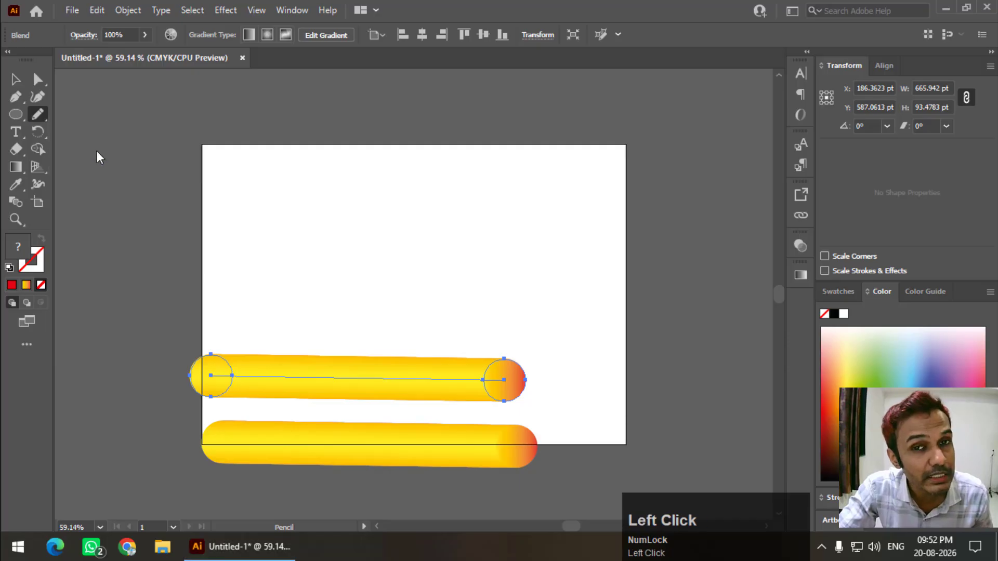
{"action": "right_click", "coordinate": [36, 117]}
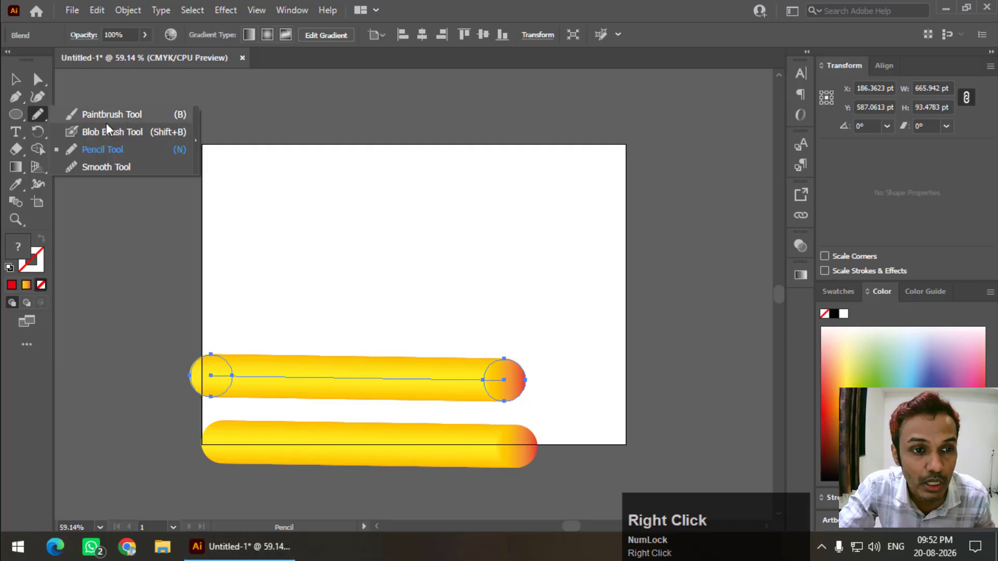
{"action": "left_click", "coordinate": [113, 152]}
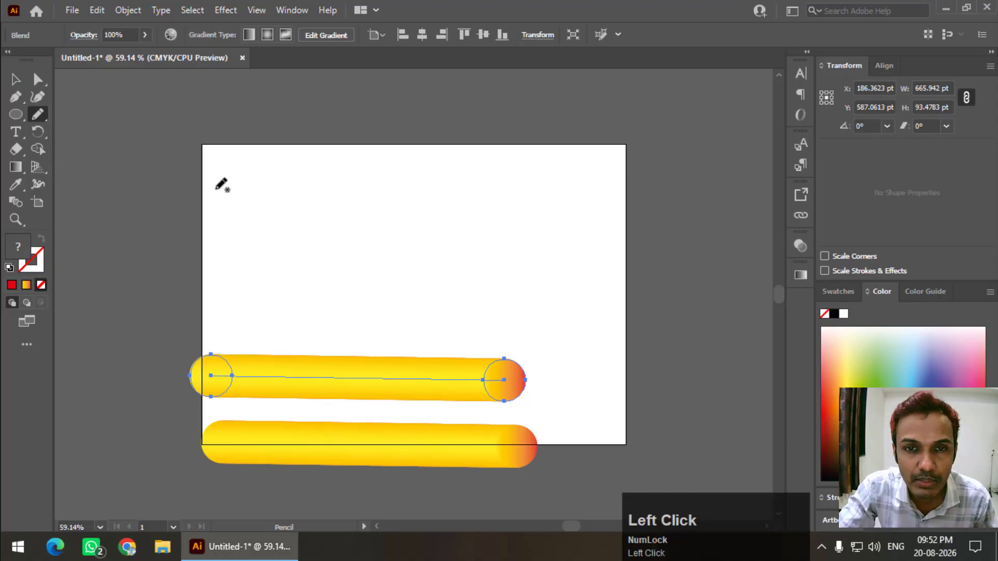
{"action": "right_click", "coordinate": [32, 121]}
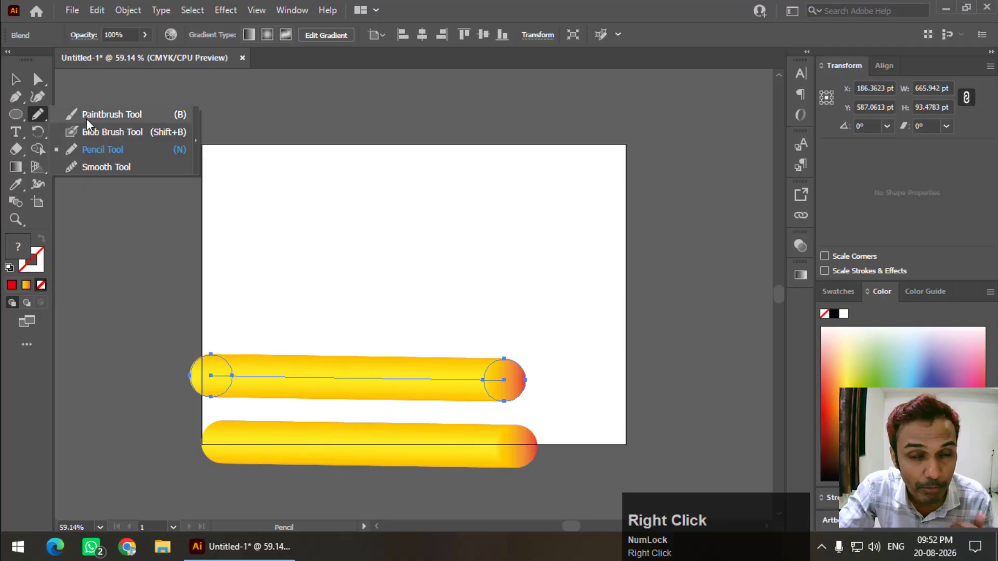
{"action": "left_click", "coordinate": [91, 152]}
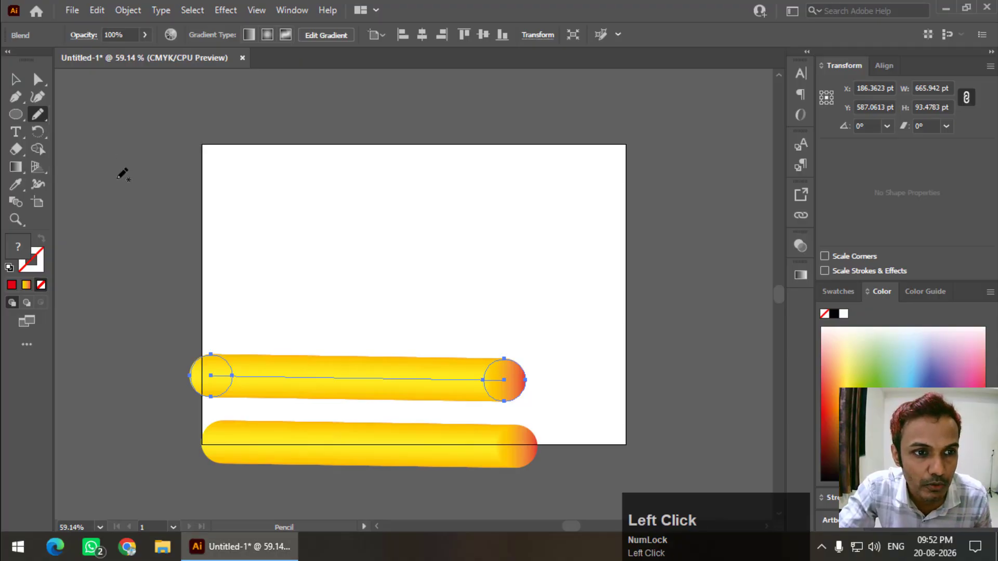
{"action": "left_click", "coordinate": [40, 285]}
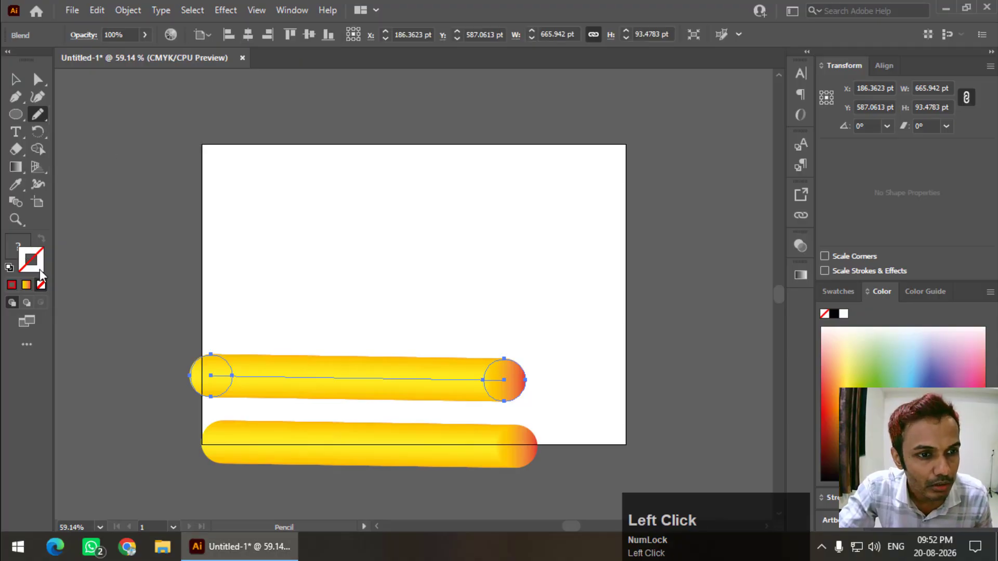
{"action": "left_click", "coordinate": [12, 285]}
{"action": "key", "text": "ctrl+z"}
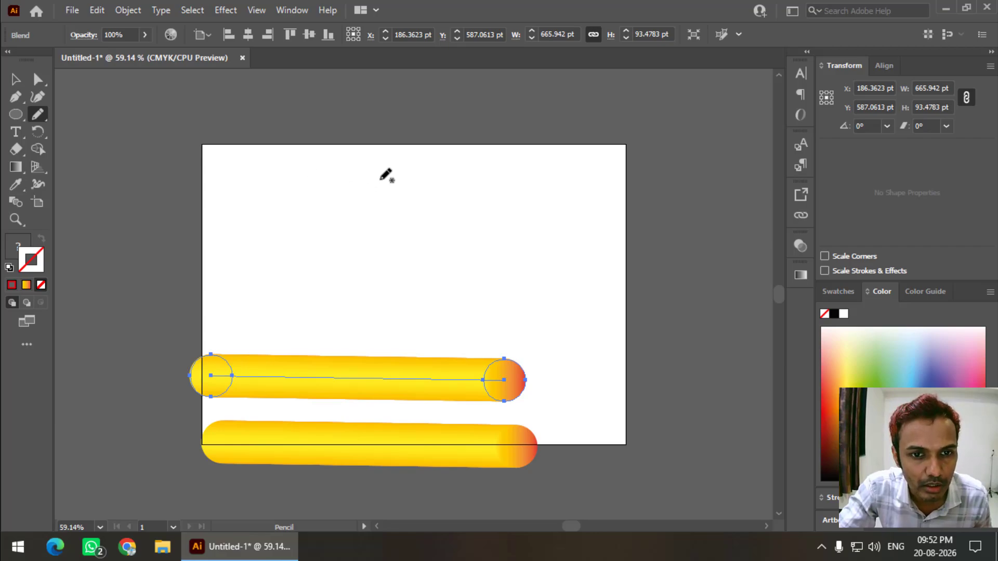
{"action": "mouse_move", "coordinate": [380, 180]}
{"action": "left_mouse_down"}
{"action": "mouse_move", "coordinate": [281, 279]}
{"action": "mouse_move", "coordinate": [263, 257]}
{"action": "left_mouse_up"}
{"action": "left_click_drag", "start_coordinate": [476, 259], "coordinate": [470, 261]}
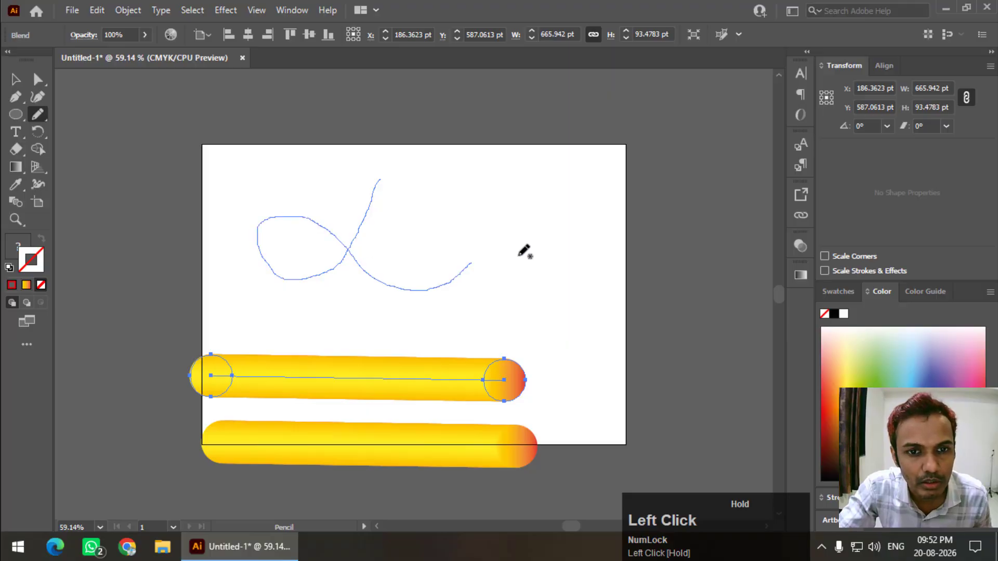
Give the looping path a solid red stroke and move it up and closer to the artboard's left edge
{"action": "left_click", "coordinate": [23, 80]}
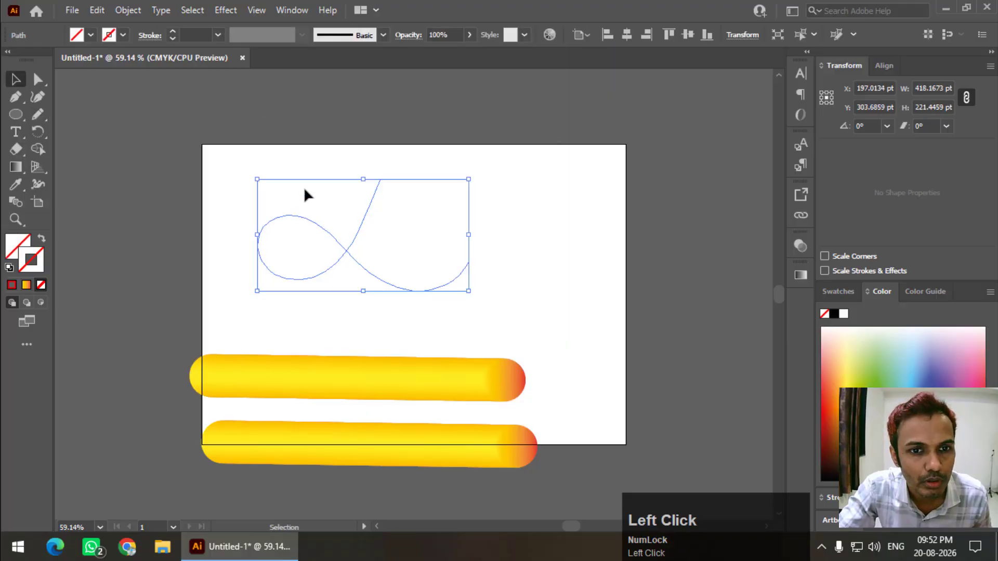
{"action": "left_click", "coordinate": [12, 287]}
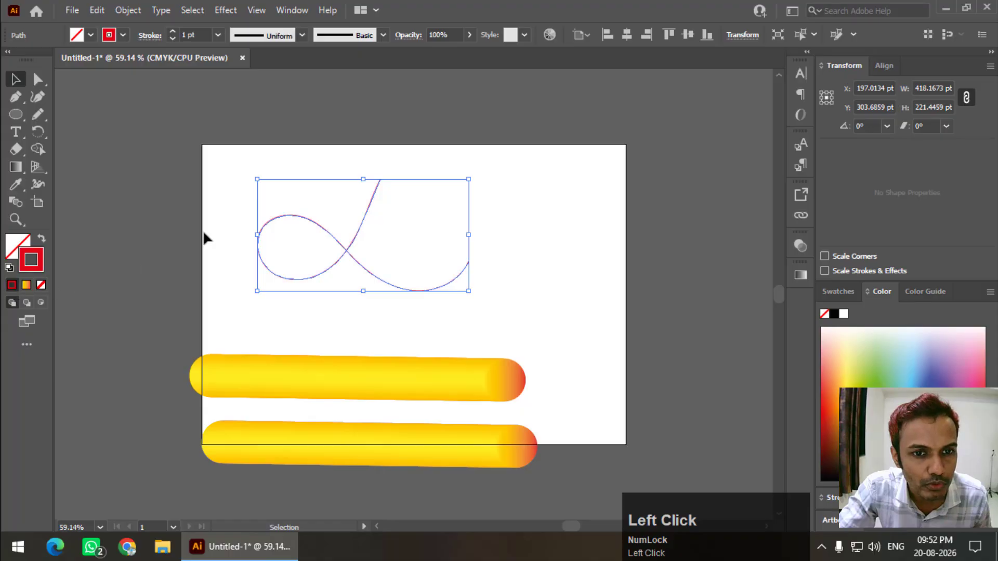
{"action": "left_click", "coordinate": [490, 147]}
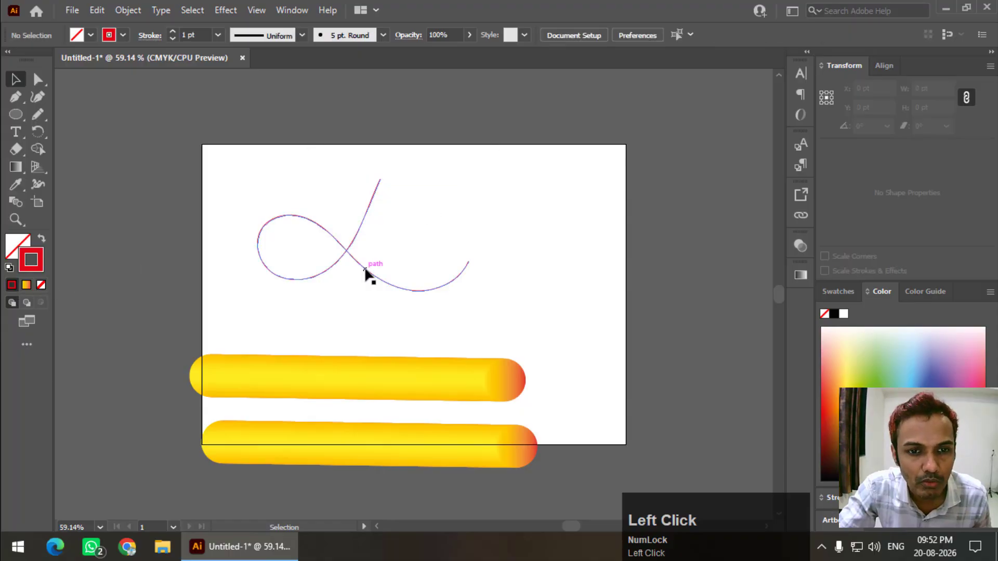
{"action": "left_click_drag", "start_coordinate": [365, 271], "coordinate": [318, 259]}
{"action": "left_click", "coordinate": [414, 112]}
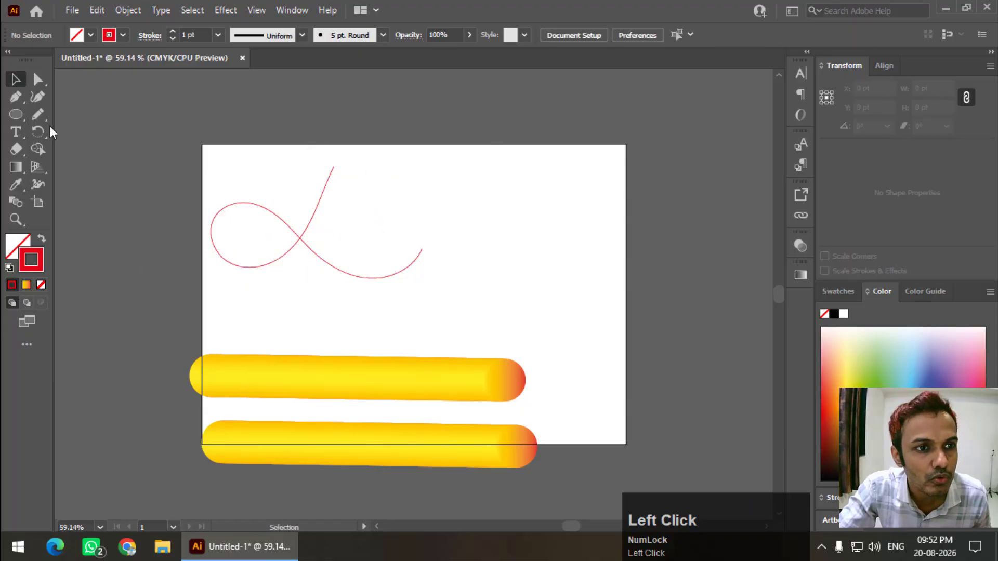
Draw a second looping Pencil path about 302 by 196 pt near the artboard's upper-right corner, and shift it slightly down and left
{"action": "right_click", "coordinate": [37, 114]}
{"action": "left_click", "coordinate": [103, 149]}
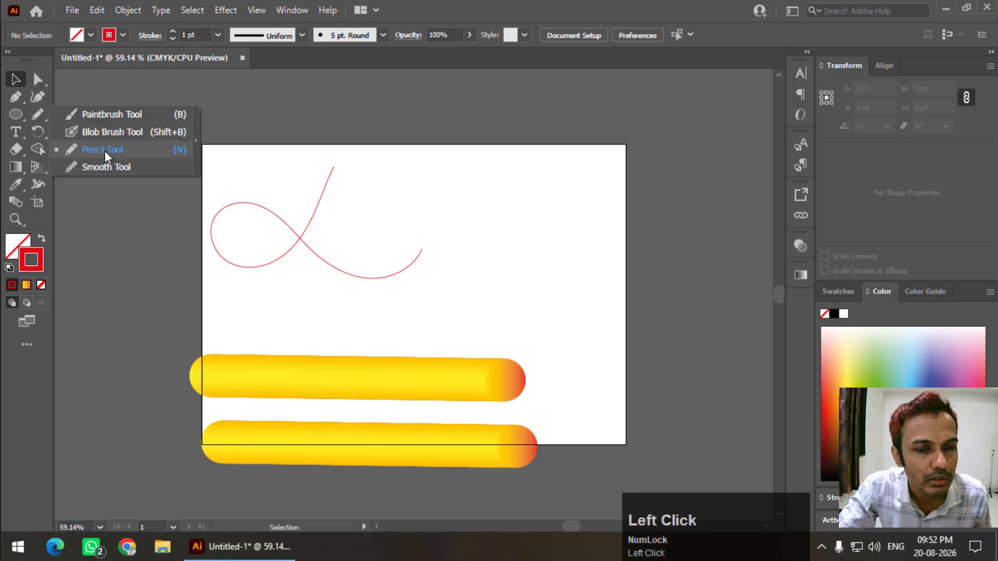
{"action": "mouse_move", "coordinate": [548, 187]}
{"action": "left_mouse_down"}
{"action": "mouse_move", "coordinate": [496, 261]}
{"action": "mouse_move", "coordinate": [582, 262]}
{"action": "mouse_move", "coordinate": [590, 190]}
{"action": "left_mouse_up"}
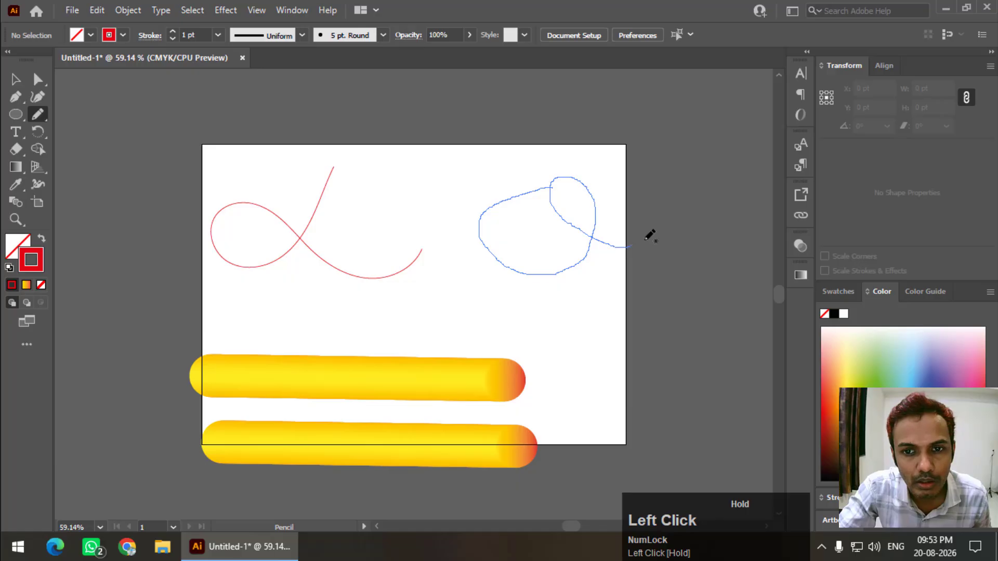
{"action": "left_click_drag", "start_coordinate": [646, 240], "coordinate": [647, 240]}
{"action": "left_click", "coordinate": [15, 79]}
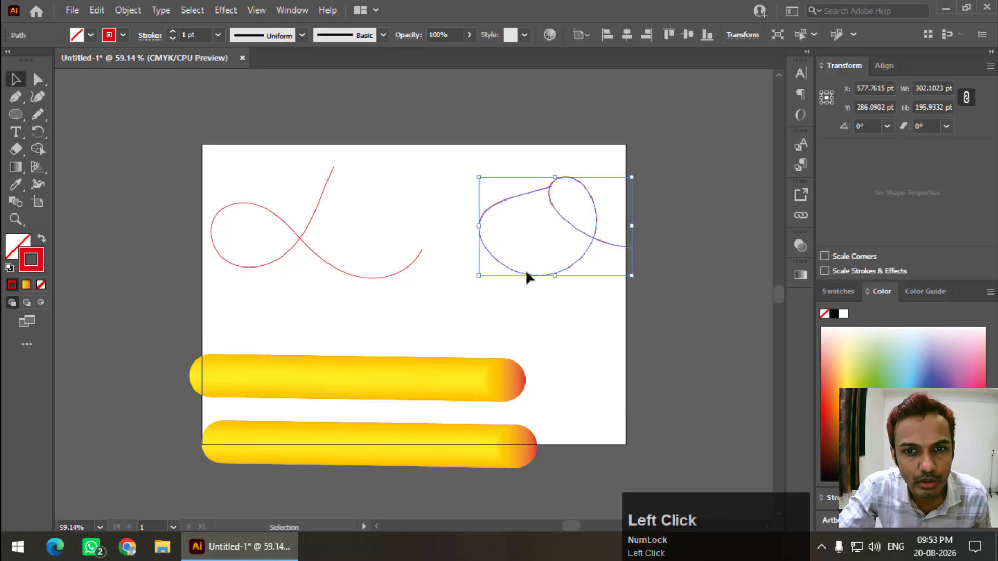
{"action": "left_click_drag", "start_coordinate": [526, 277], "coordinate": [520, 282]}
Move the first looping path down over the artboard's left edge, and shift the upper yellow bar slightly up and left
{"action": "left_click_drag", "start_coordinate": [345, 268], "coordinate": [280, 276]}
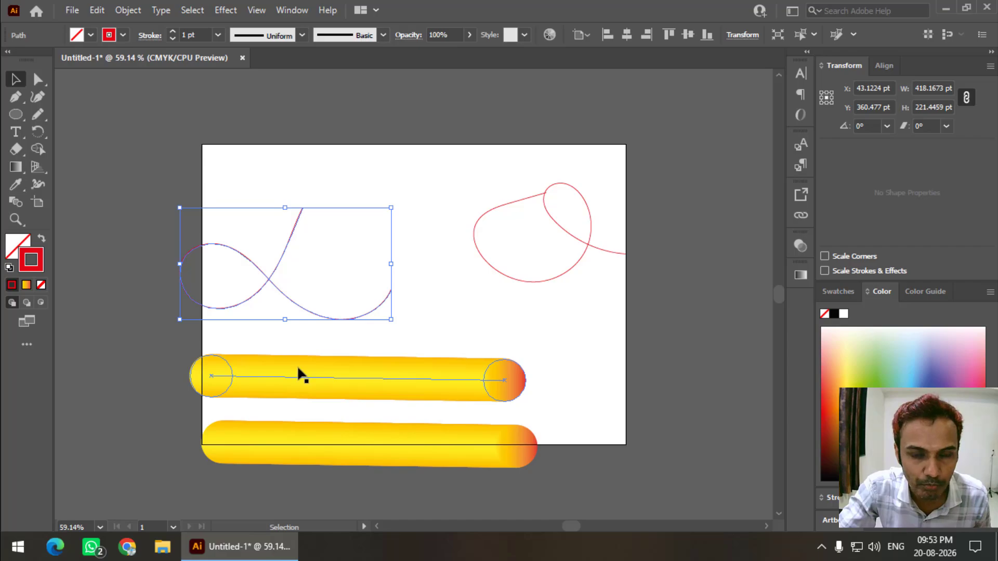
{"action": "left_click_drag", "start_coordinate": [301, 374], "coordinate": [283, 366]}
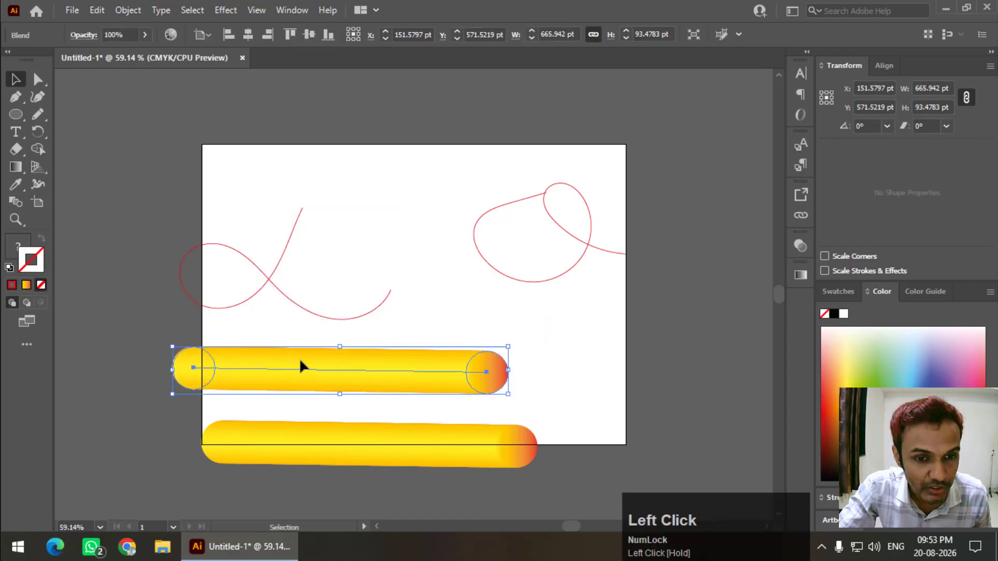
{"action": "left_click", "coordinate": [178, 211]}
Select the first looping path together with the upper yellow blended bar and replace the blend's spine with the path
{"action": "left_click_drag", "start_coordinate": [139, 199], "coordinate": [295, 341]}
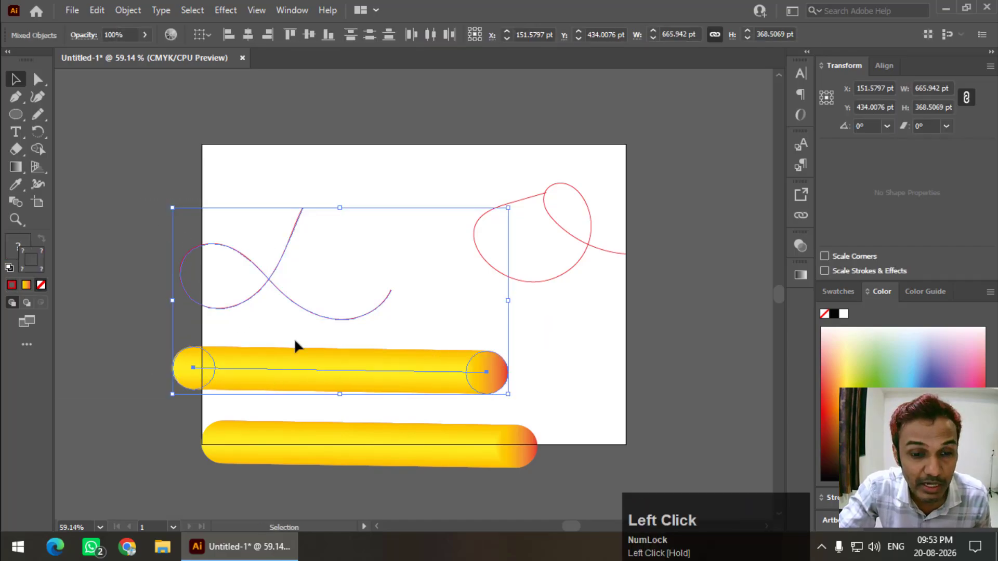
{"action": "left_click", "coordinate": [128, 10]}
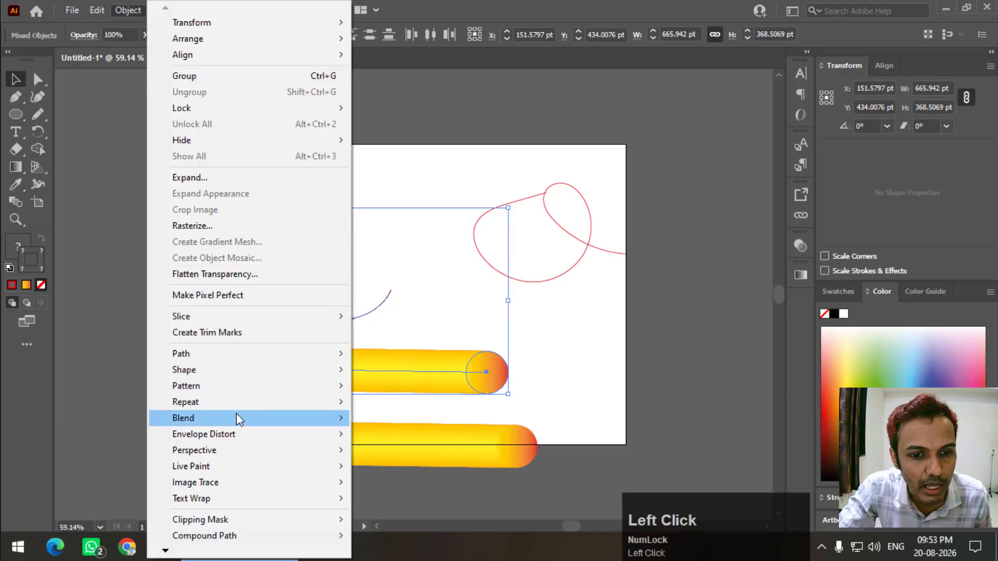
{"action": "mouse_move", "coordinate": [236, 413]}
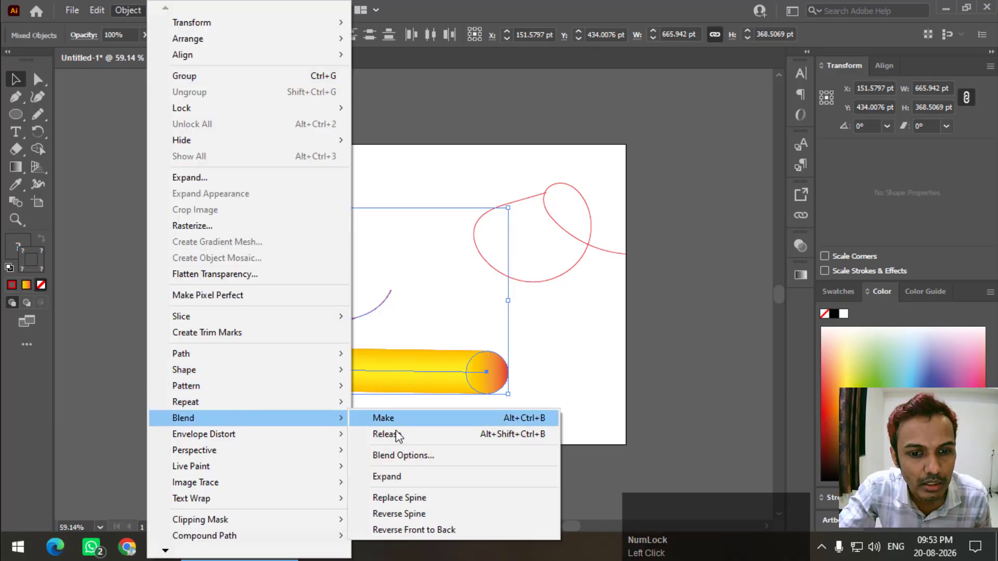
{"action": "left_click", "coordinate": [408, 500]}
{"action": "left_click", "coordinate": [464, 178]}
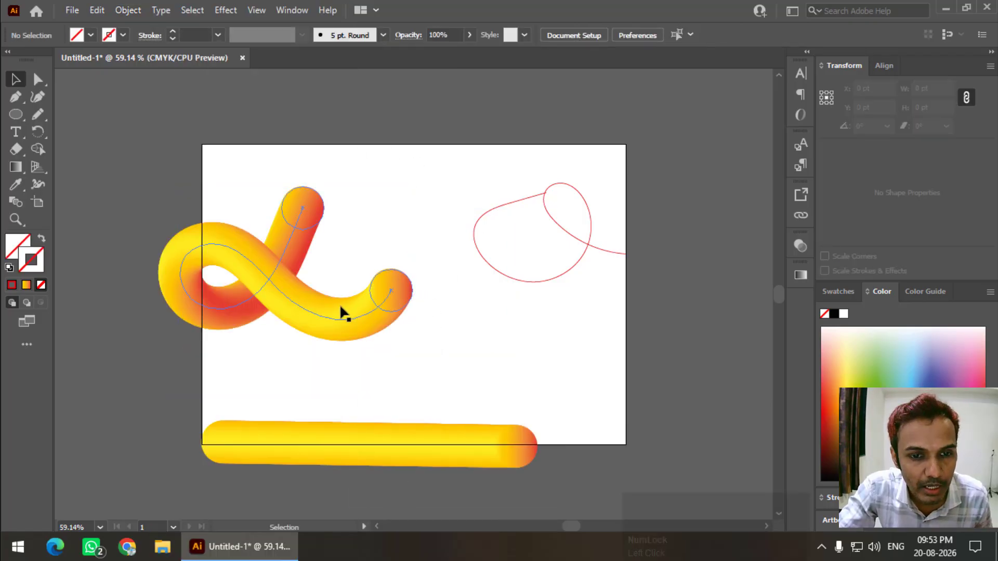
Move the looped blend right and slightly down so that it sits fully inside the artboard
{"action": "left_click_drag", "start_coordinate": [363, 302], "coordinate": [405, 307]}
{"action": "left_click", "coordinate": [363, 129]}
{"action": "left_click", "coordinate": [425, 113]}
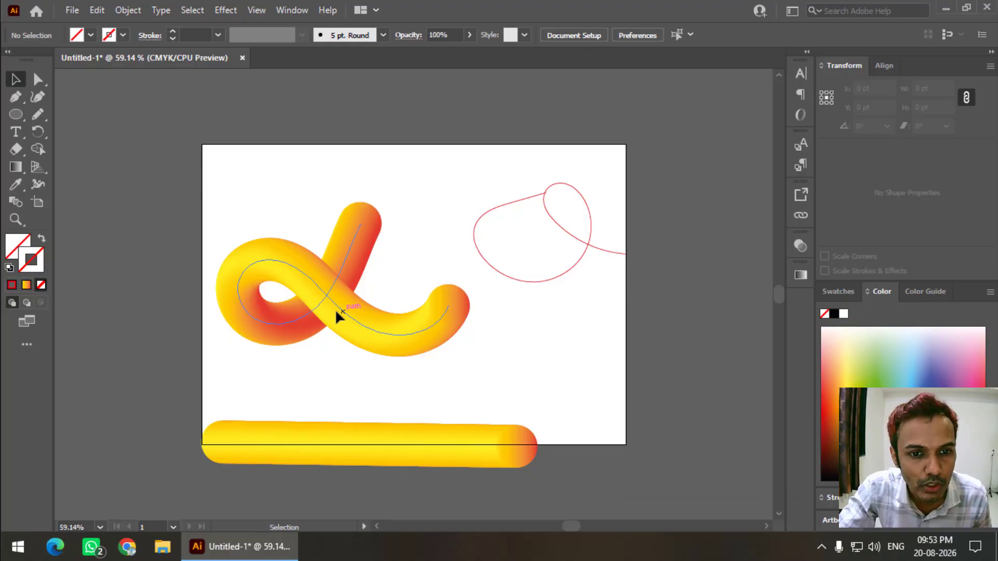
{"action": "left_click_drag", "start_coordinate": [340, 312], "coordinate": [336, 311]}
{"action": "left_click", "coordinate": [381, 148]}
Try moving the looped blend's lower-right end circle upward with the Direct Selection tool, and undo the move
{"action": "left_click", "coordinate": [458, 299]}
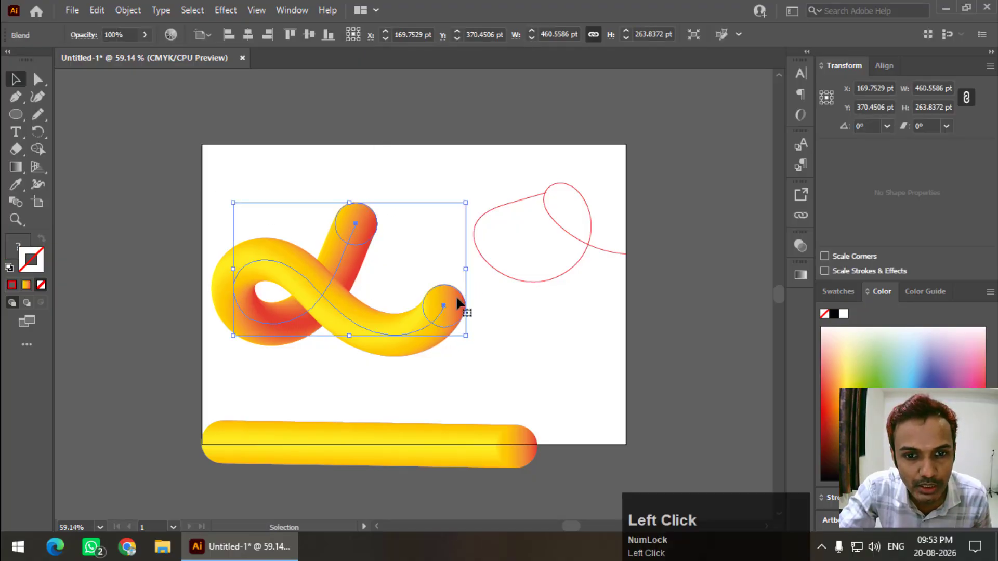
{"action": "left_click", "coordinate": [38, 79]}
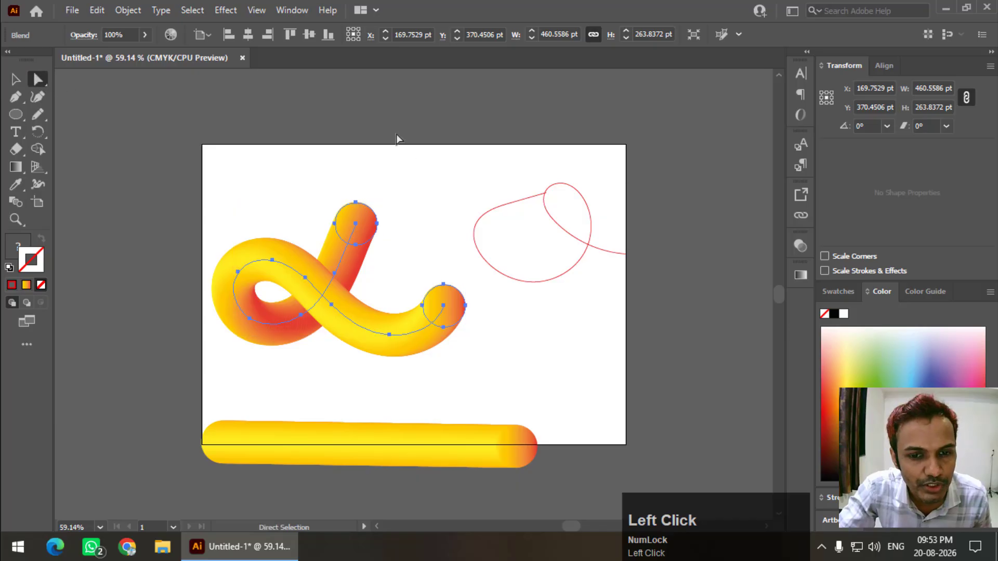
{"action": "left_click", "coordinate": [456, 295]}
{"action": "left_click_drag", "start_coordinate": [457, 295], "coordinate": [470, 267]}
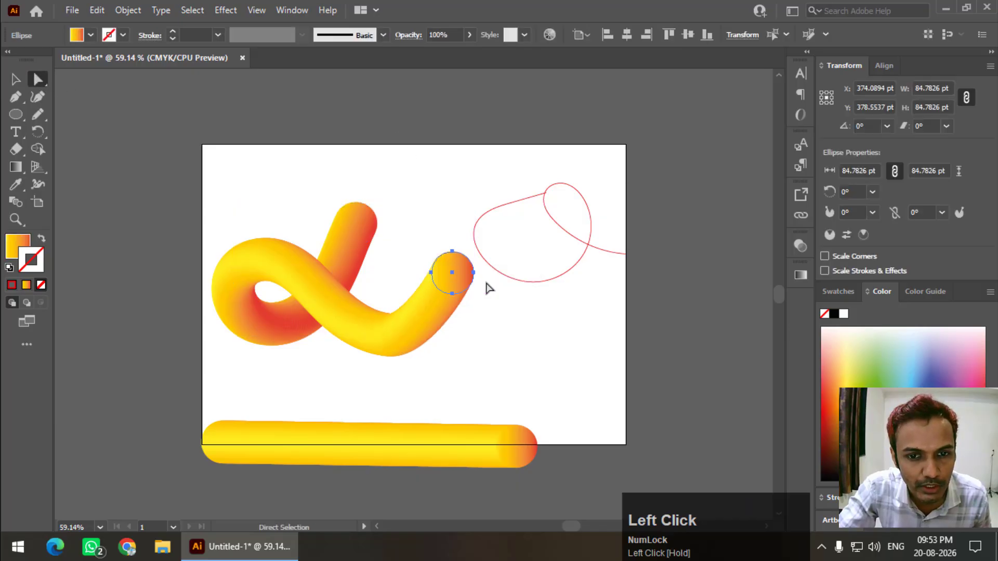
{"action": "key", "text": "ctrl+z"}
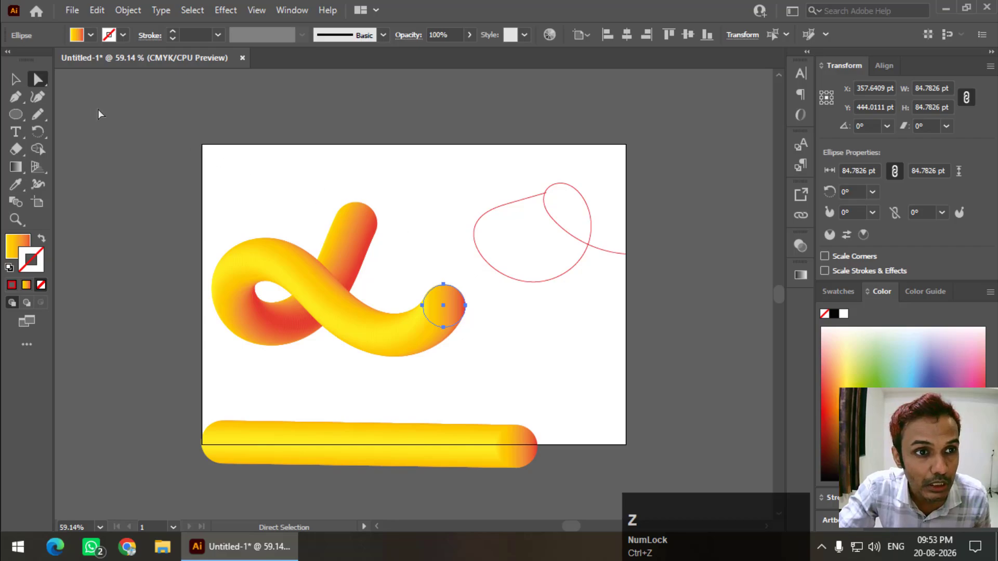
Try adding Curvature tool points from the looped blend's lower-right end circle, and undo them
{"action": "left_click", "coordinate": [38, 97]}
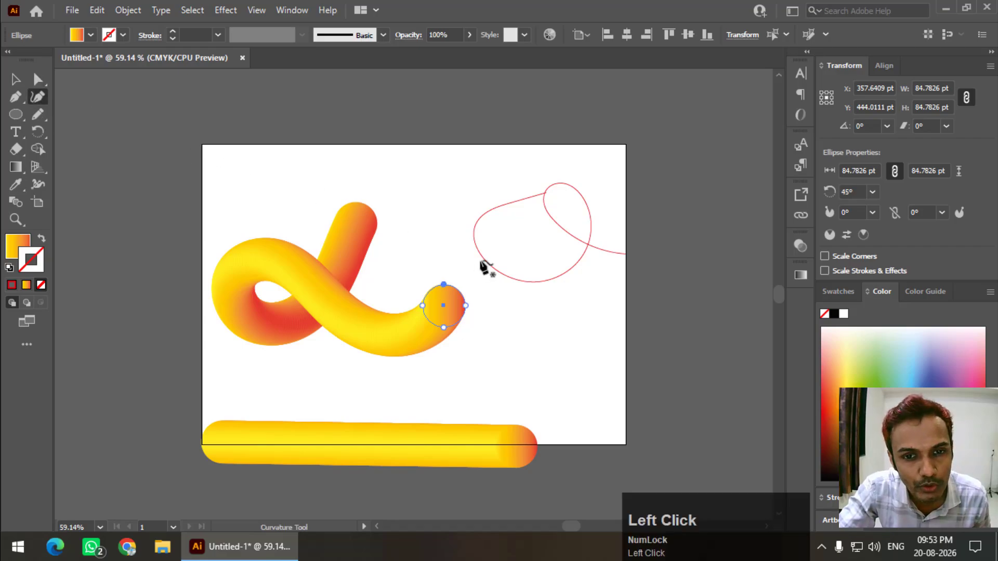
{"action": "left_click", "coordinate": [466, 237]}
{"action": "key", "text": "ctrl+z"}
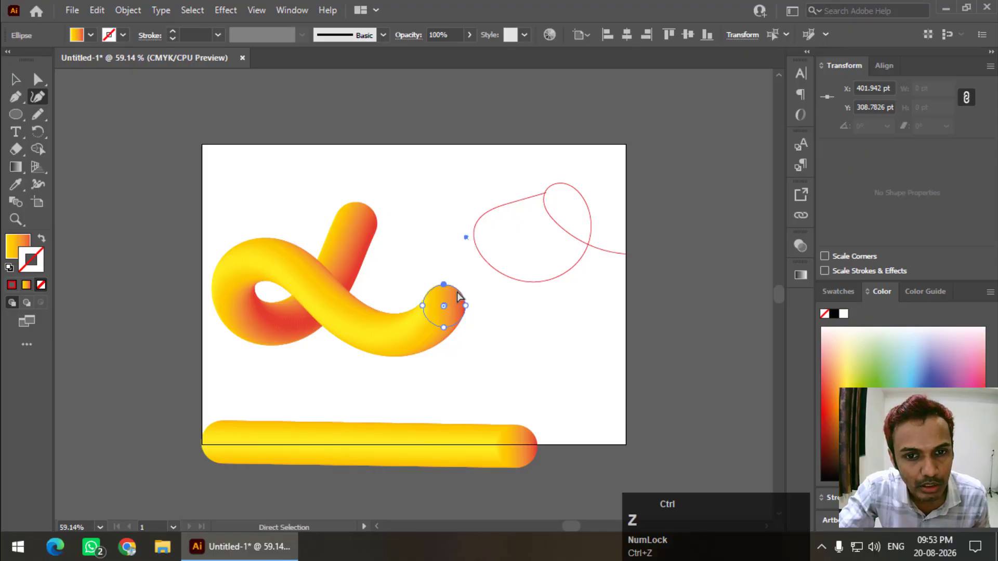
{"action": "left_click", "coordinate": [444, 305]}
{"action": "left_click", "coordinate": [457, 194]}
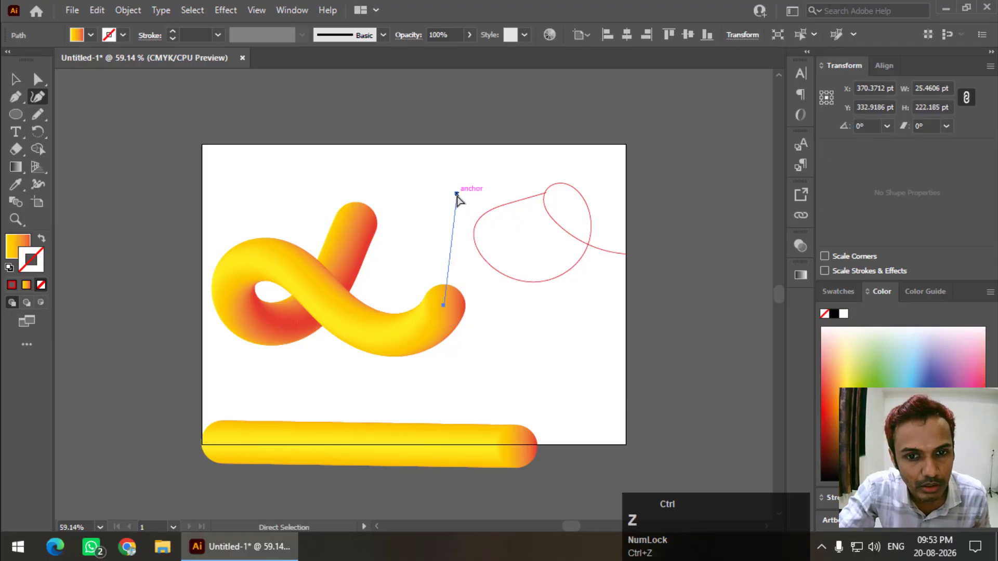
{"action": "key", "text": "ctrl+z"}
{"action": "left_click", "coordinate": [372, 322]}
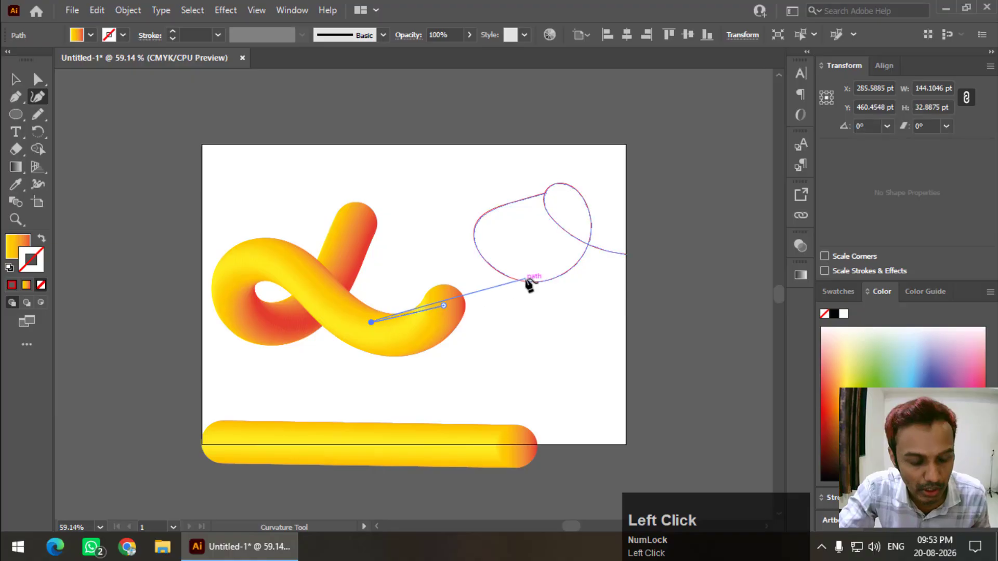
{"action": "key", "text": "ctrl+z"}
{"action": "key", "text": "ctrl+z"}
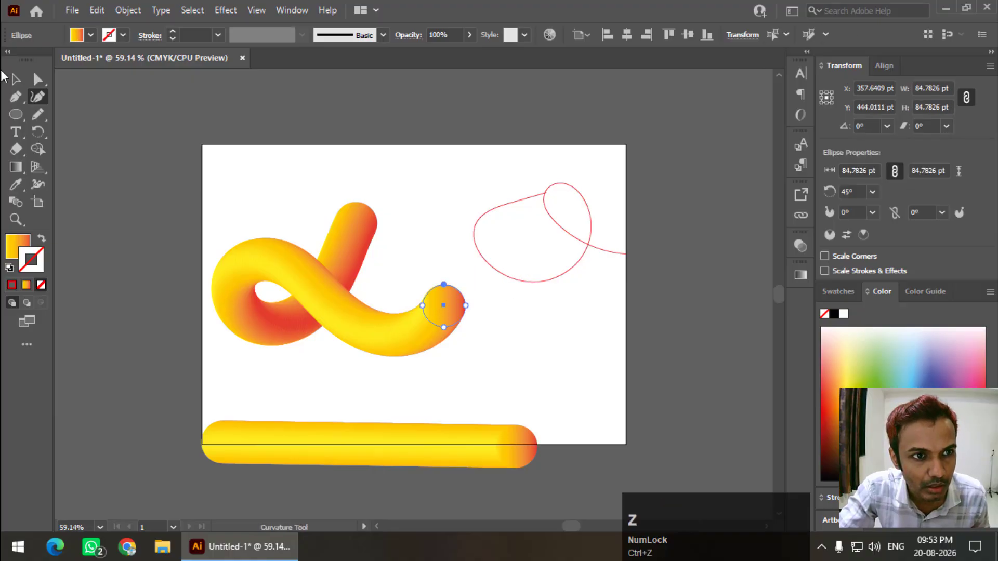
Extend the looped blend's spine from its upper end to just below the artboard's top edge with the Curvature tool
{"action": "left_click", "coordinate": [15, 79]}
{"action": "left_click", "coordinate": [271, 267]}
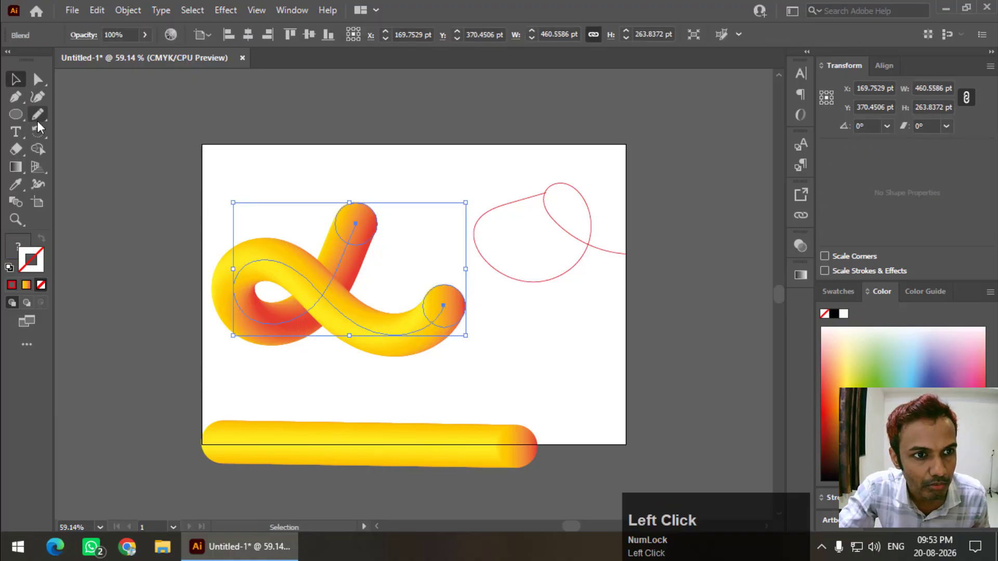
{"action": "left_click", "coordinate": [38, 97]}
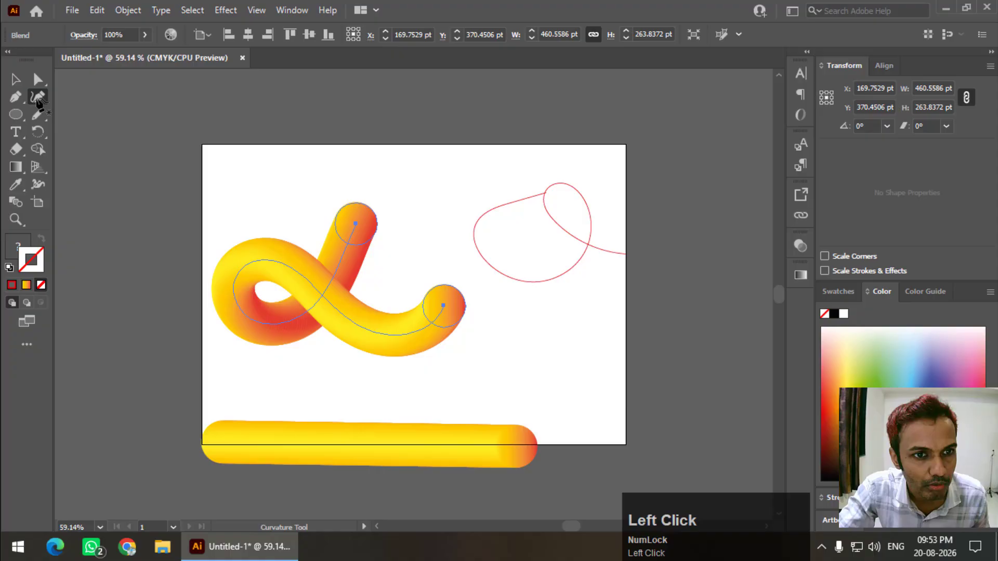
{"action": "left_click", "coordinate": [443, 305]}
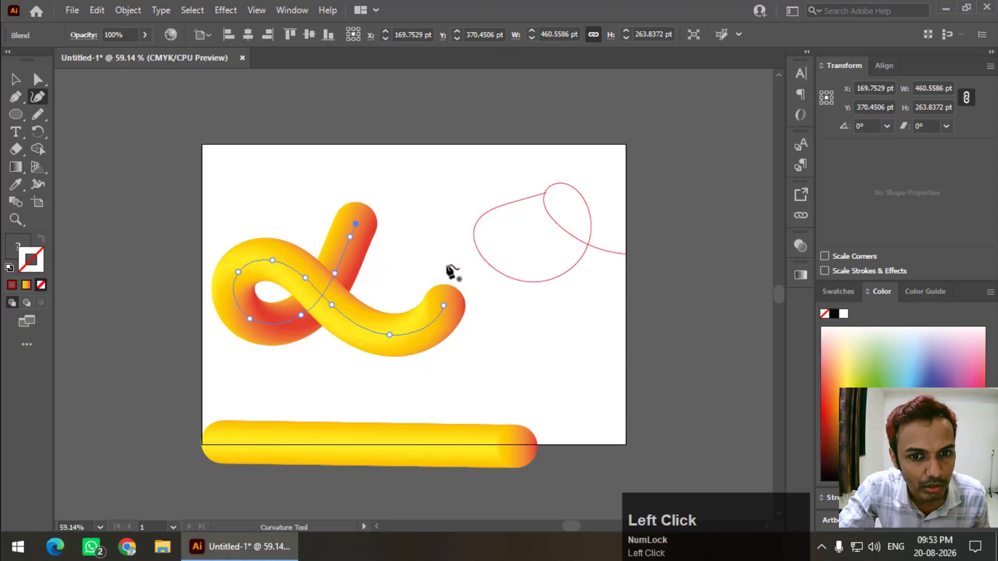
{"action": "left_click", "coordinate": [377, 158]}
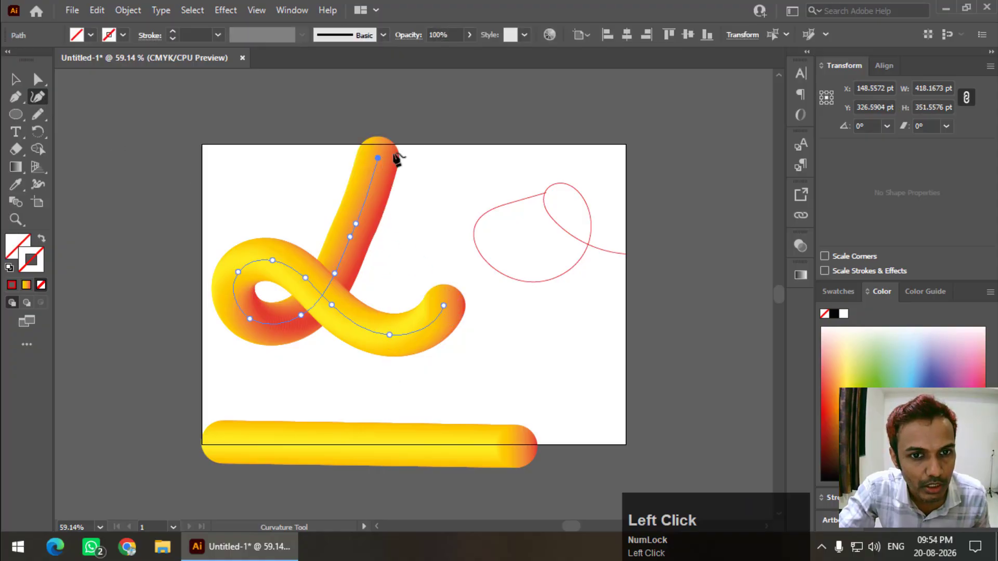
Try adding further Curvature points and dragging spine points of the looped blend toward the artboard's upper right, and undo these changes
{"action": "left_click", "coordinate": [437, 133]}
{"action": "left_click", "coordinate": [512, 132]}
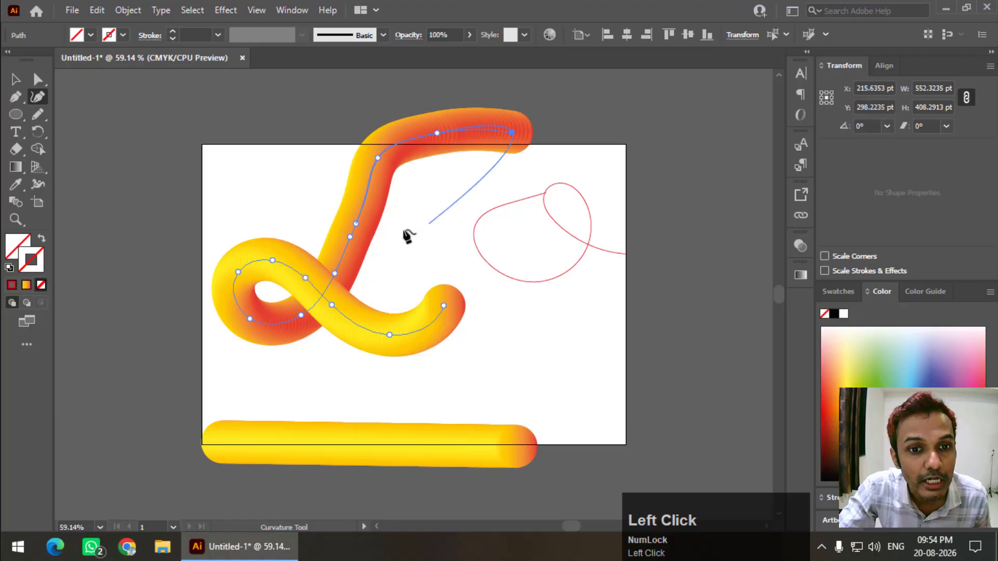
{"action": "mouse_move", "coordinate": [357, 224]}
{"action": "left_mouse_down"}
{"action": "mouse_move", "coordinate": [314, 196]}
{"action": "mouse_move", "coordinate": [401, 207]}
{"action": "left_mouse_up"}
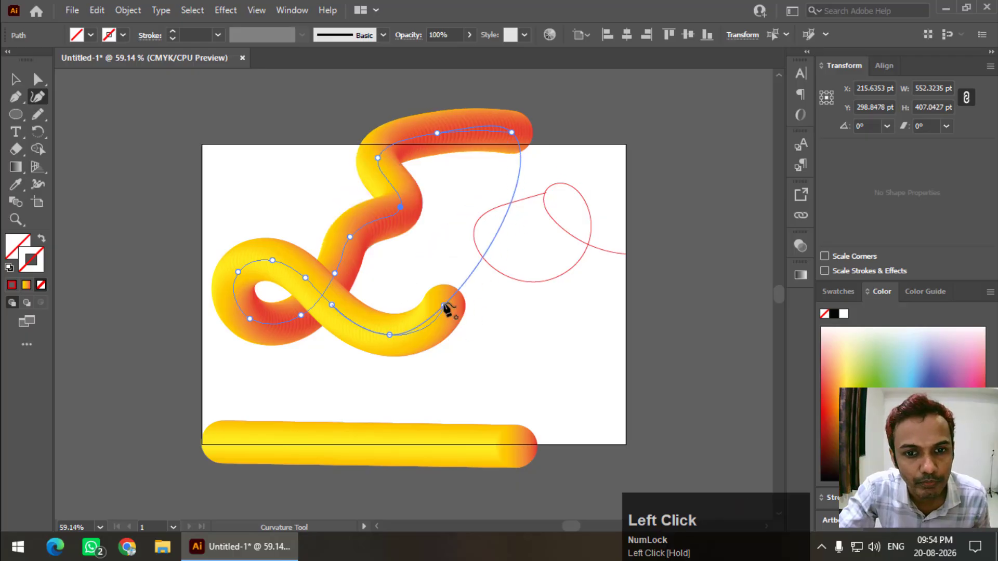
{"action": "left_click", "coordinate": [518, 234]}
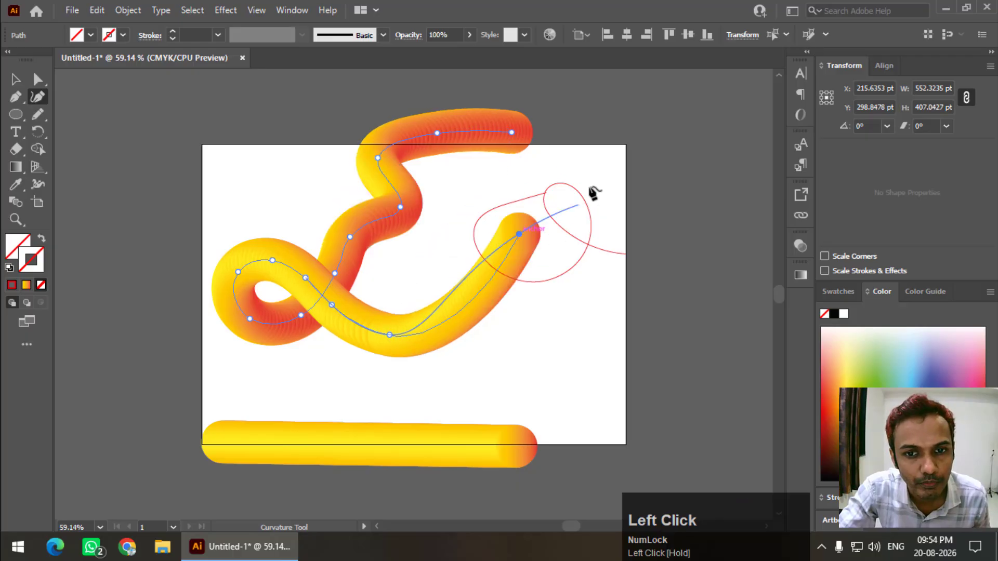
{"action": "left_click", "coordinate": [580, 165]}
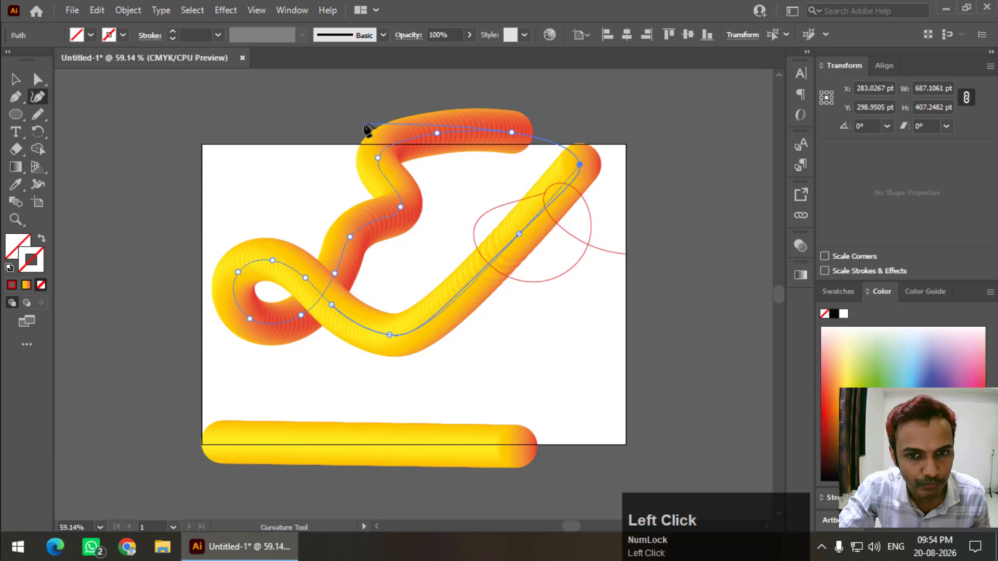
{"action": "key", "text": "Escape"}
{"action": "key", "text": "ctrl+z"}
{"action": "key", "text": "ctrl+z"}
{"action": "key", "text": "ctrl+z"}
{"action": "key", "text": "ctrl+z"}
{"action": "key", "text": "ctrl+z"}
{"action": "key", "text": "ctrl+z"}
{"action": "key", "text": "ctrl+z"}
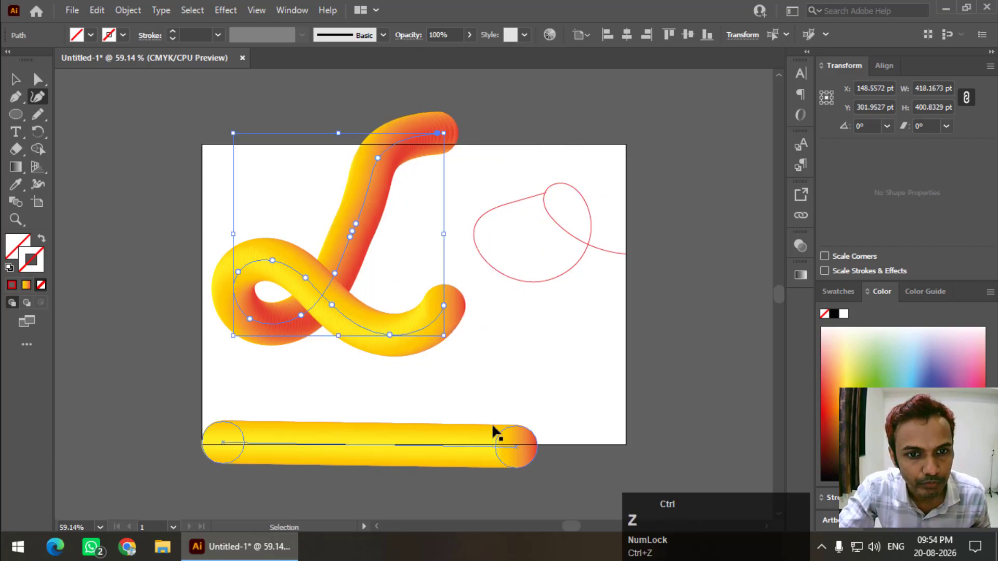
Move the extended looped blend down and left so that its upper end sits inside the artboard
{"action": "left_click", "coordinate": [20, 78]}
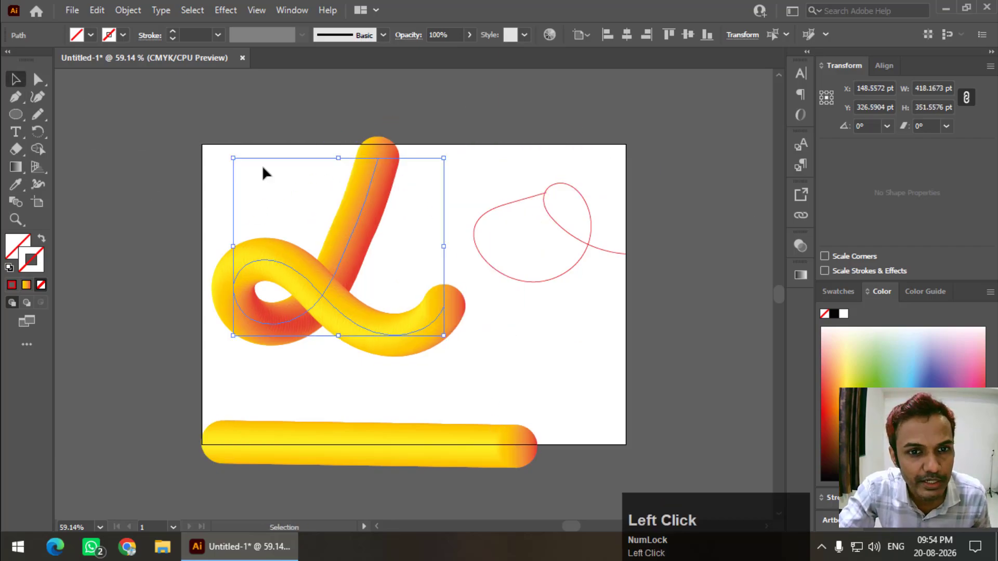
{"action": "left_click", "coordinate": [432, 138]}
{"action": "left_click_drag", "start_coordinate": [338, 214], "coordinate": [297, 244]}
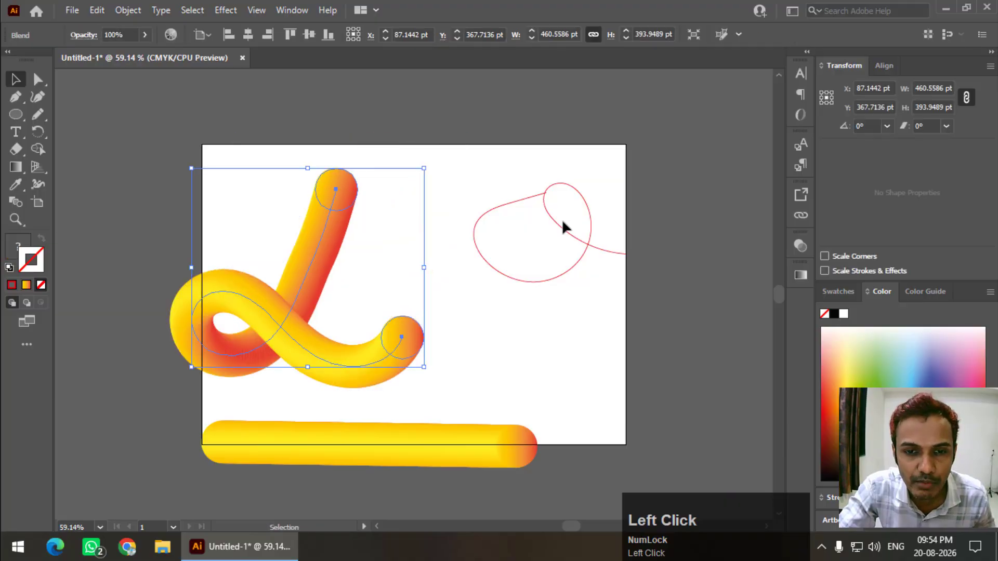
Move the straight blended bar up and right beneath the remaining looping path, and shift that path slightly down
{"action": "left_click", "coordinate": [577, 283]}
{"action": "mouse_move", "coordinate": [486, 463]}
{"action": "left_mouse_down"}
{"action": "mouse_move", "coordinate": [677, 388]}
{"action": "mouse_move", "coordinate": [726, 379]}
{"action": "left_mouse_up"}
{"action": "left_click", "coordinate": [492, 174]}
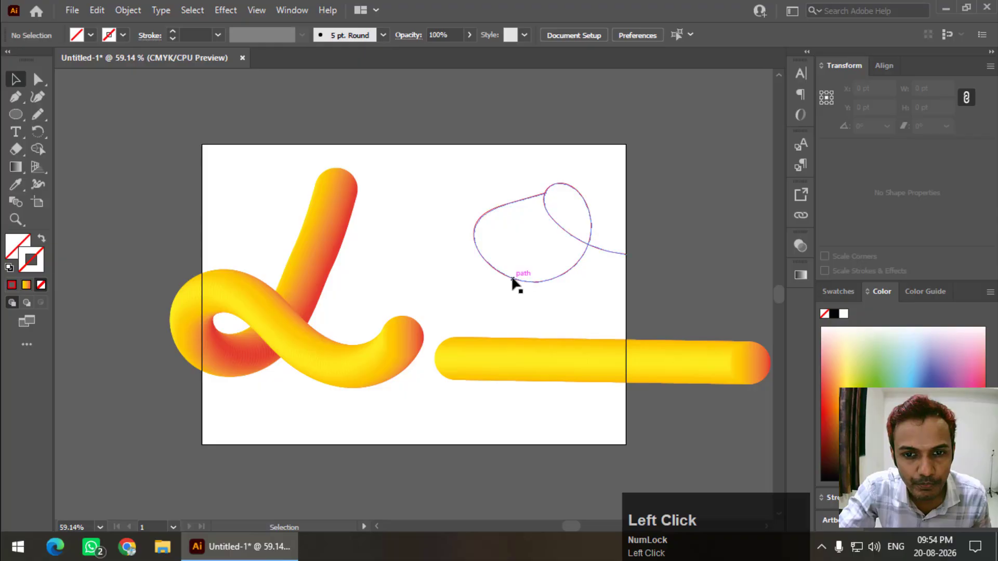
{"action": "left_click_drag", "start_coordinate": [516, 284], "coordinate": [516, 308]}
{"action": "left_click", "coordinate": [476, 195]}
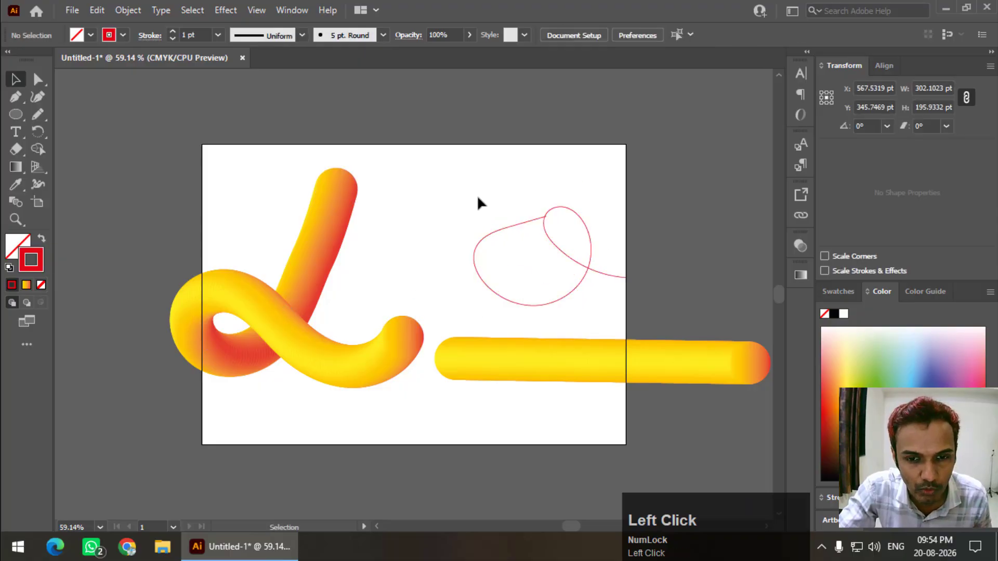
Select the red looping path together with the straight blended bar and replace the blend's spine with the path
{"action": "mouse_move", "coordinate": [467, 177]}
{"action": "left_mouse_down"}
{"action": "mouse_move", "coordinate": [559, 364]}
{"action": "mouse_move", "coordinate": [564, 345]}
{"action": "left_mouse_up"}
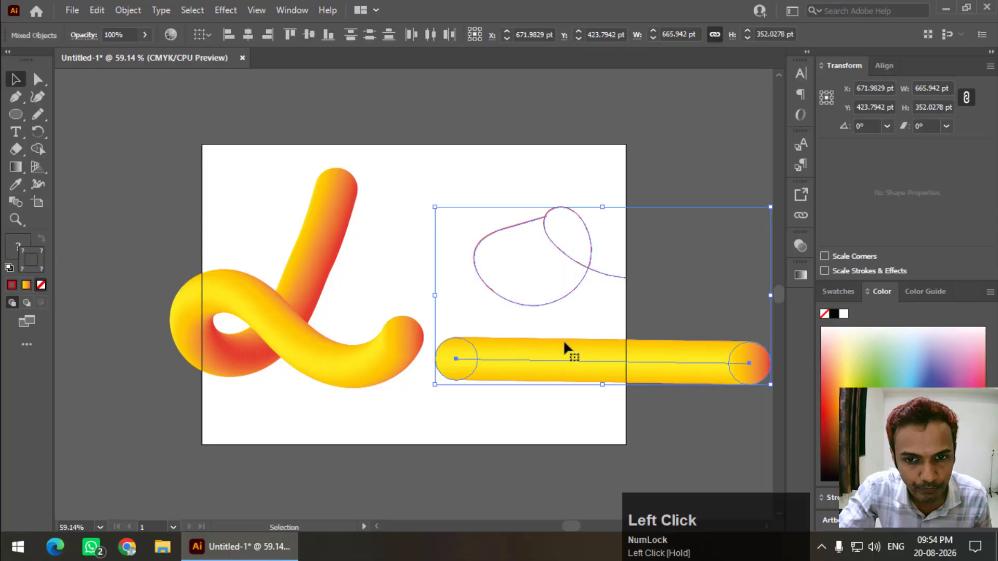
{"action": "left_click", "coordinate": [128, 11]}
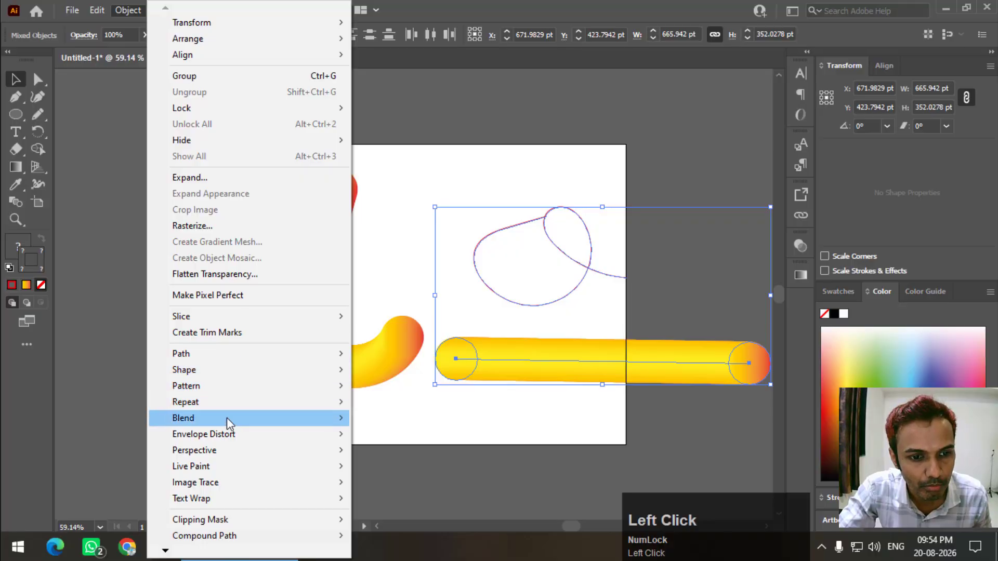
{"action": "mouse_move", "coordinate": [226, 418]}
{"action": "left_click", "coordinate": [412, 497]}
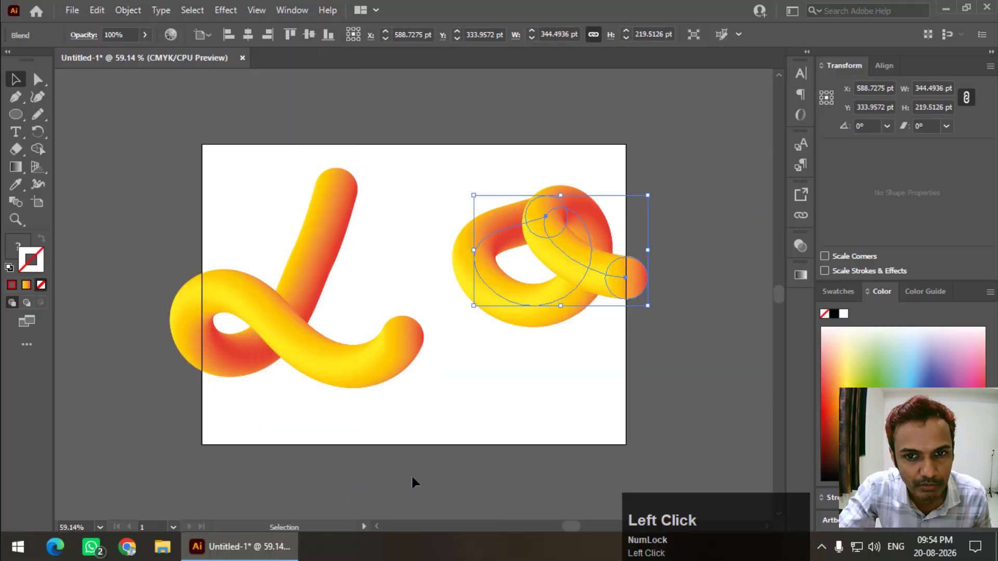
{"action": "left_click", "coordinate": [642, 391]}
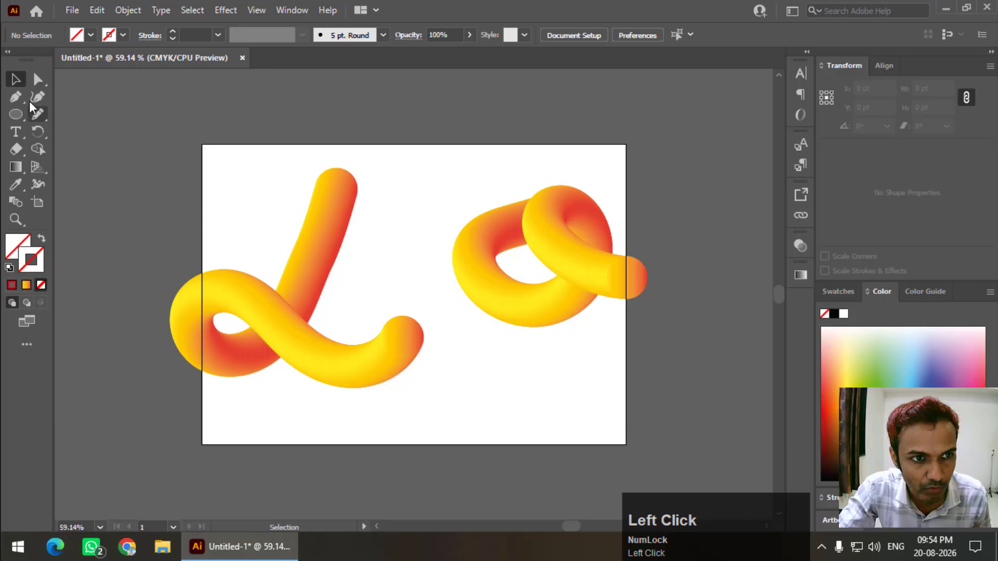
Send the left looped blend's lower-right end circle to the back to reverse how the loop overlaps
{"action": "left_click", "coordinate": [37, 79]}
{"action": "left_click", "coordinate": [407, 335]}
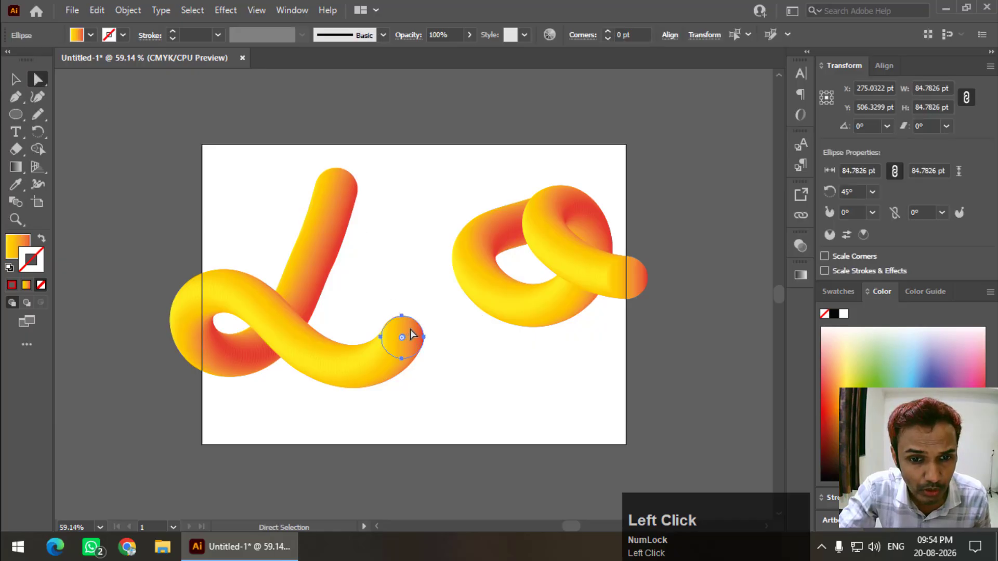
{"action": "right_click", "coordinate": [406, 335]}
{"action": "mouse_move", "coordinate": [442, 256]}
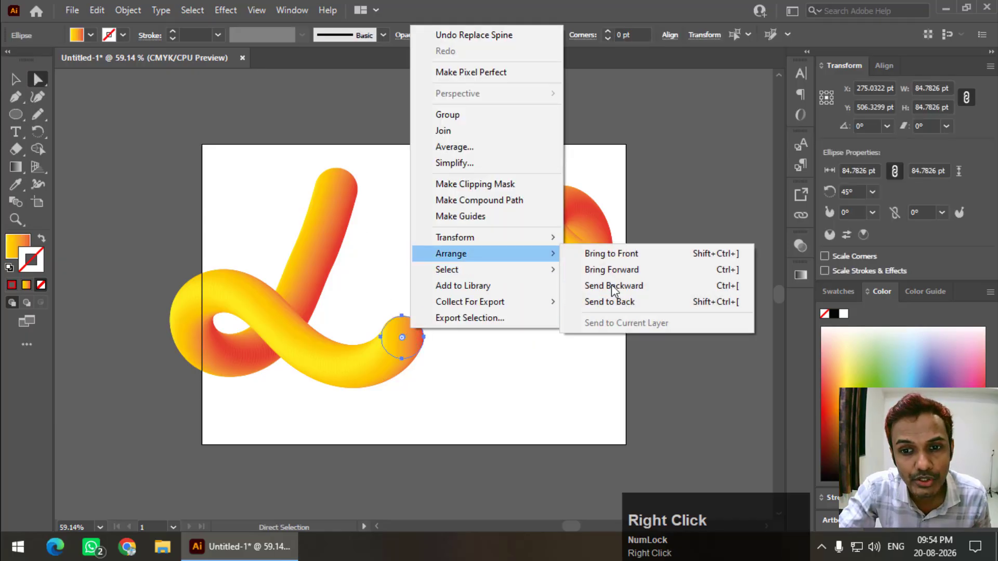
{"action": "left_click", "coordinate": [630, 306]}
{"action": "left_click", "coordinate": [419, 300]}
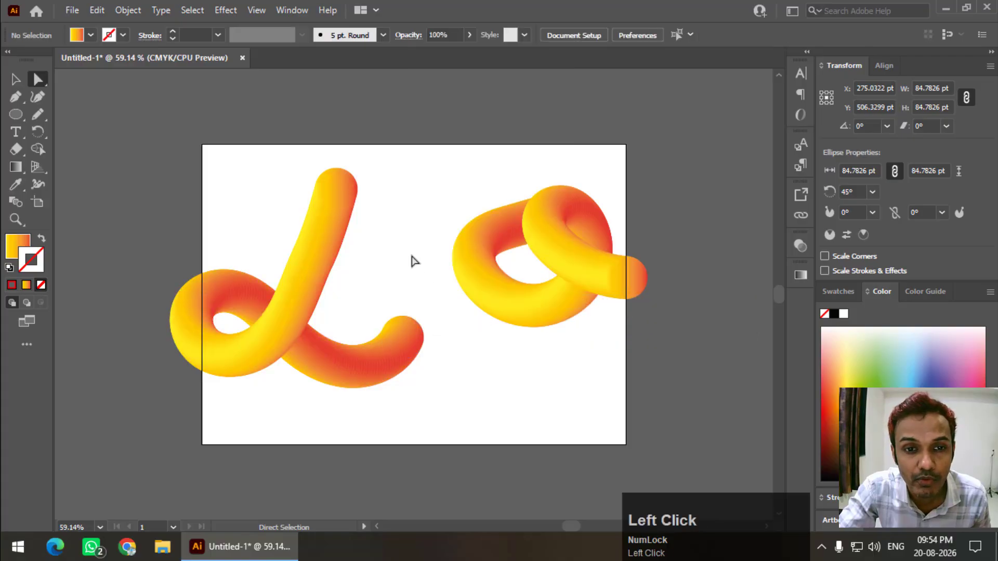
Send the left looped blend's upper end circle to the back to flip the overlap again
{"action": "left_click", "coordinate": [343, 186]}
{"action": "right_click", "coordinate": [344, 181]}
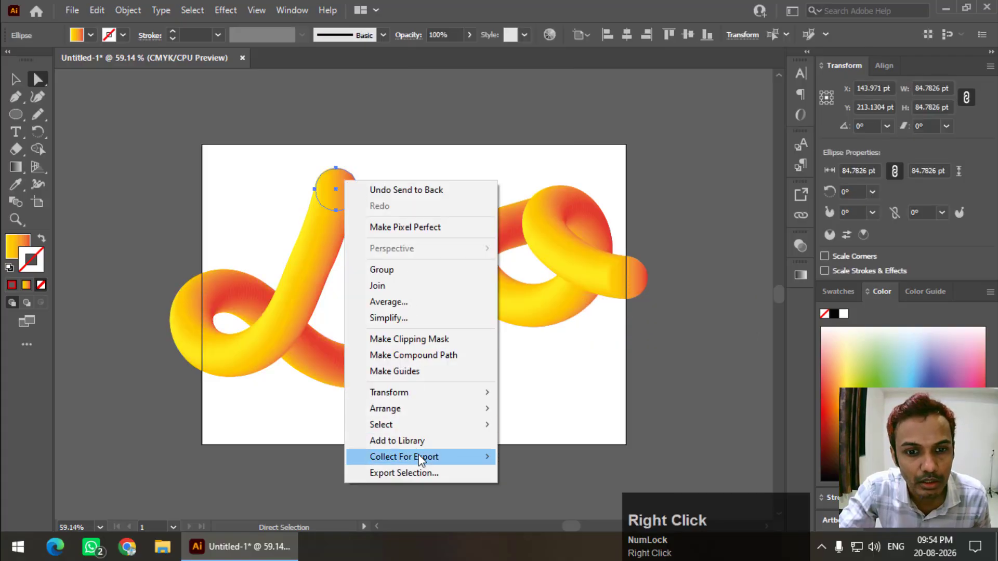
{"action": "mouse_move", "coordinate": [413, 413]}
{"action": "left_click", "coordinate": [564, 455]}
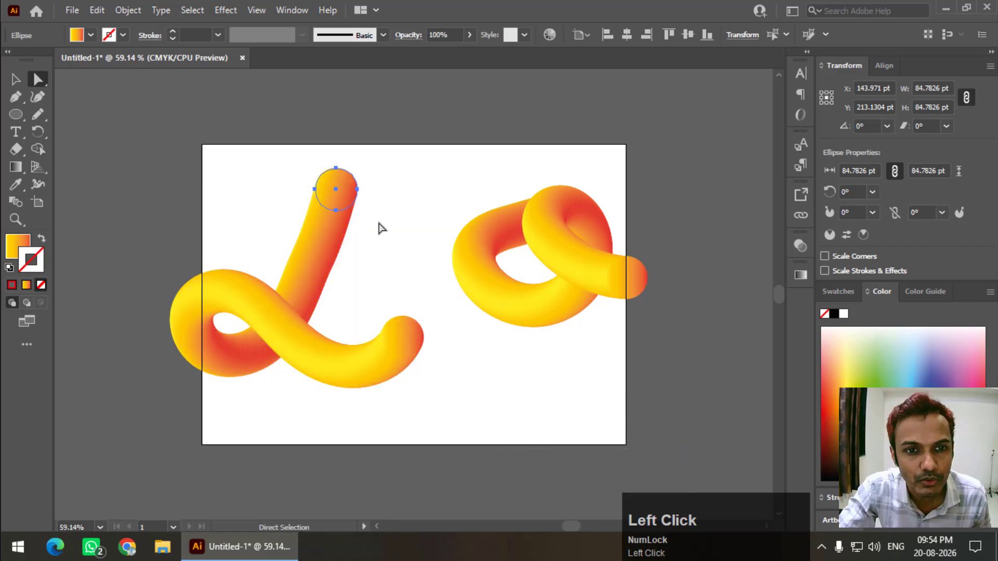
{"action": "left_click", "coordinate": [412, 196]}
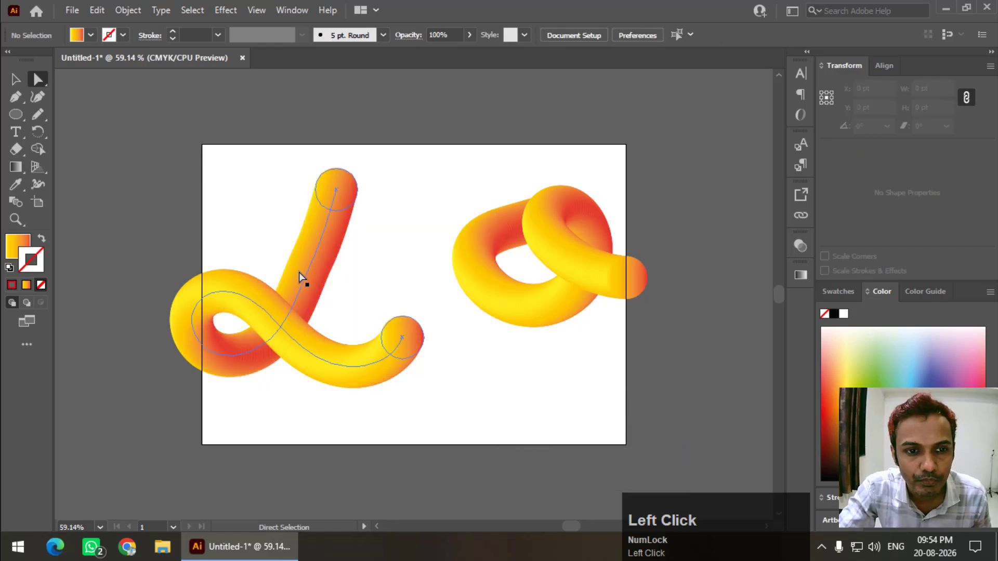
Shift the left looped blend's upper end circle slightly right and down with the Direct Selection tool
{"action": "left_click_drag", "start_coordinate": [341, 178], "coordinate": [342, 217]}
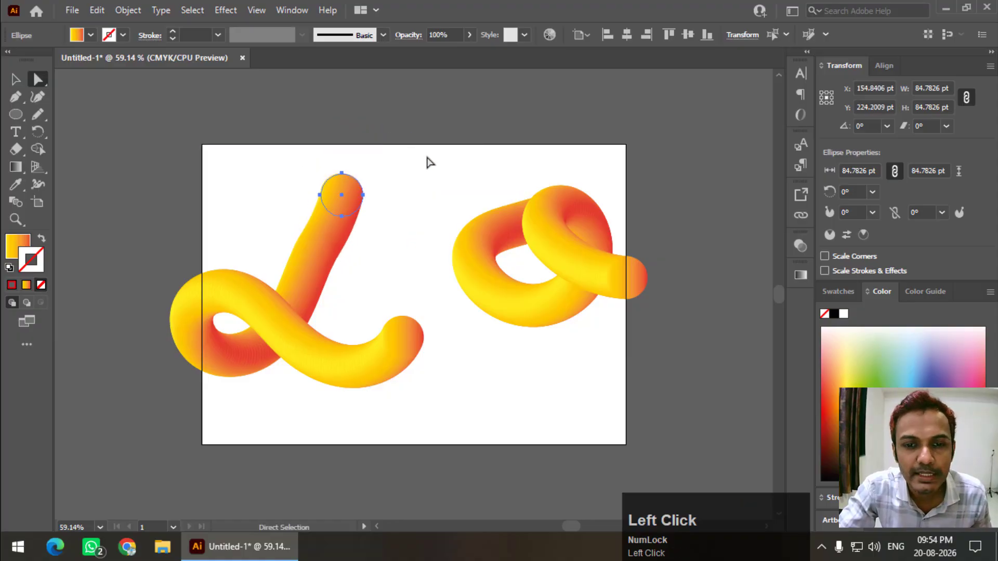
{"action": "left_click", "coordinate": [427, 162]}
Move both blends down and left together, and move the left blend up and right to sit against the other one
{"action": "left_click", "coordinate": [15, 79]}
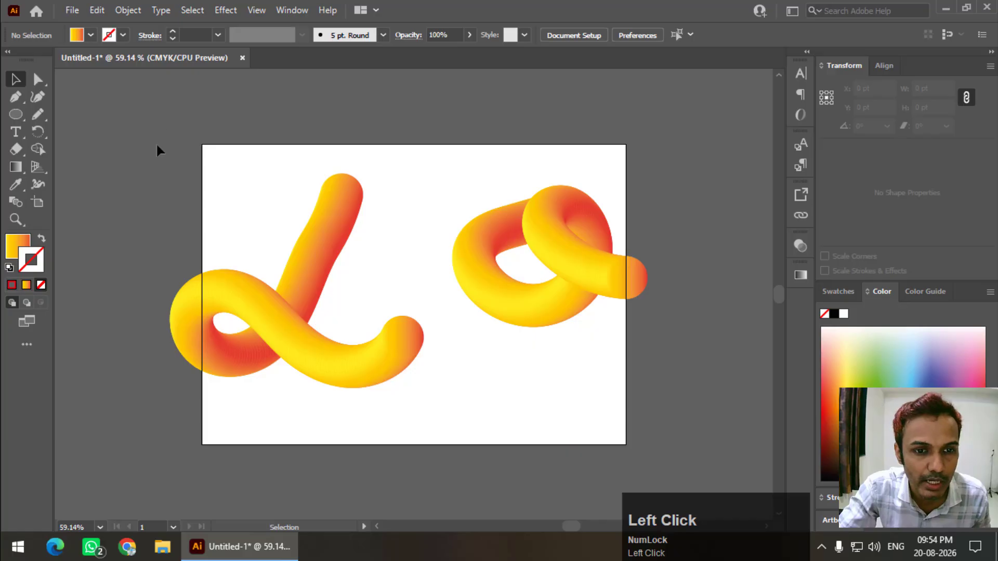
{"action": "left_click_drag", "start_coordinate": [159, 150], "coordinate": [554, 359]}
{"action": "left_click_drag", "start_coordinate": [545, 217], "coordinate": [493, 254]}
{"action": "left_click", "coordinate": [372, 133]}
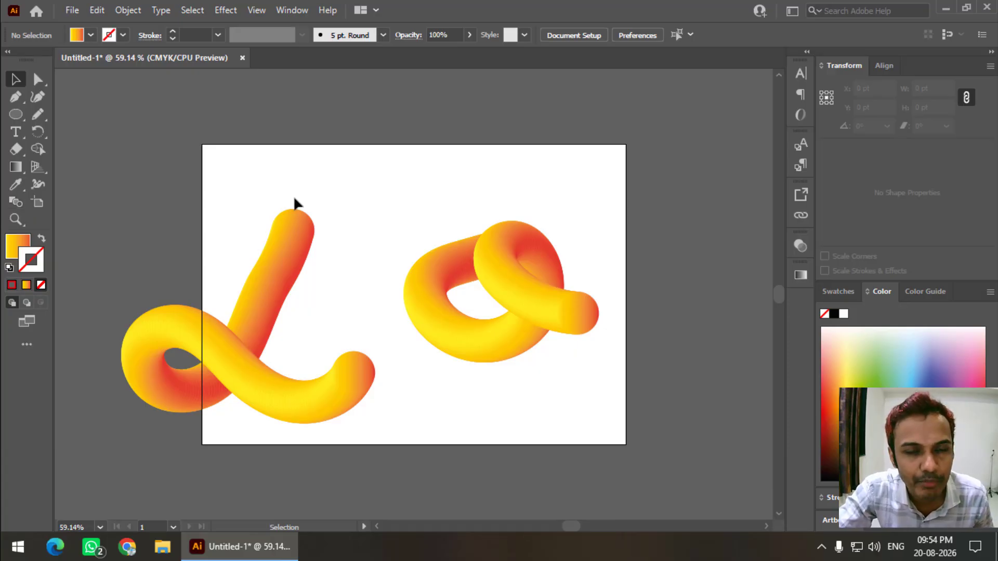
{"action": "left_click_drag", "start_coordinate": [299, 271], "coordinate": [345, 229]}
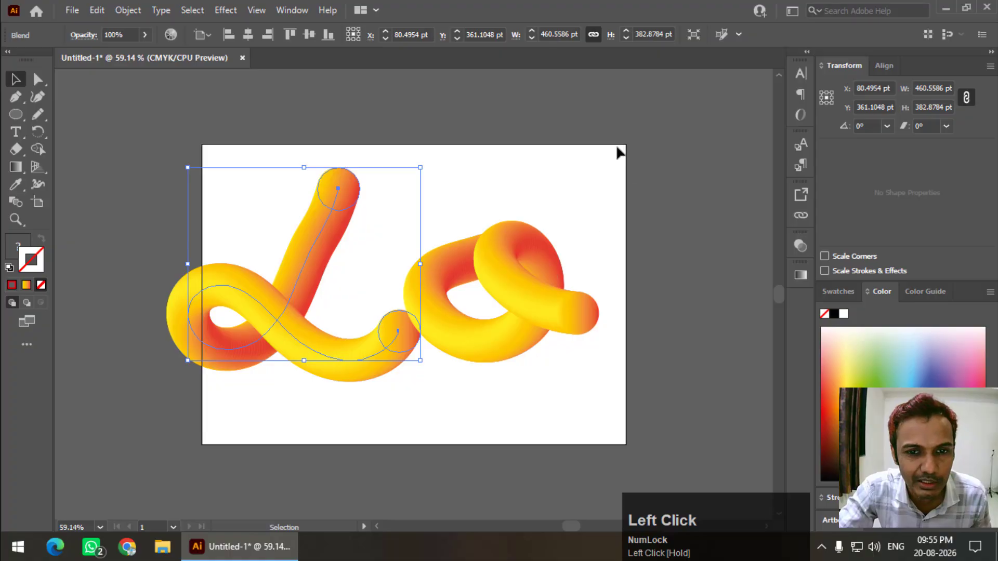
Scale both blends down together to fit inside the artboard, and move the left blend slightly left
{"action": "left_click_drag", "start_coordinate": [618, 153], "coordinate": [92, 401]}
{"action": "left_click_drag", "start_coordinate": [271, 317], "coordinate": [552, 353]}
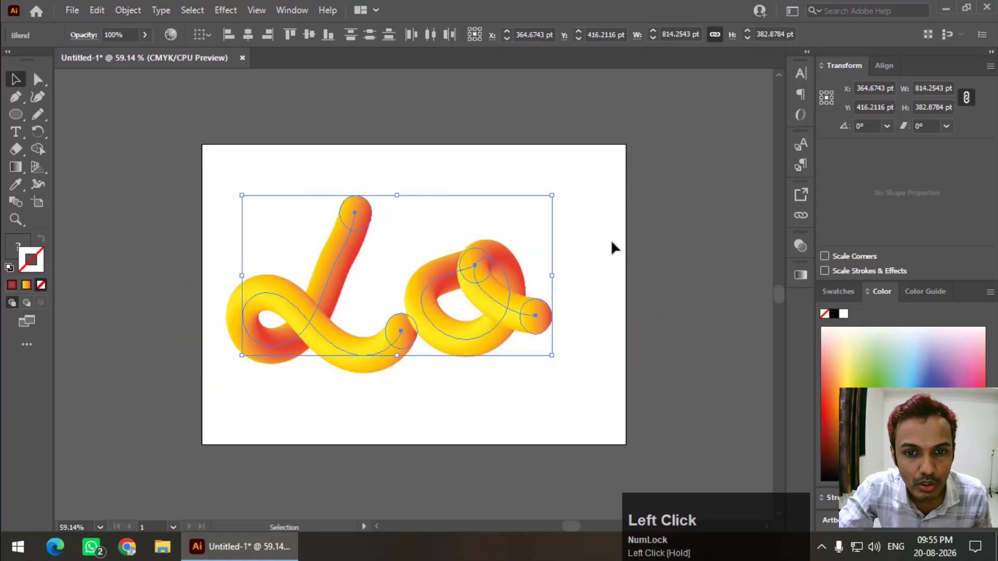
{"action": "left_click", "coordinate": [611, 237]}
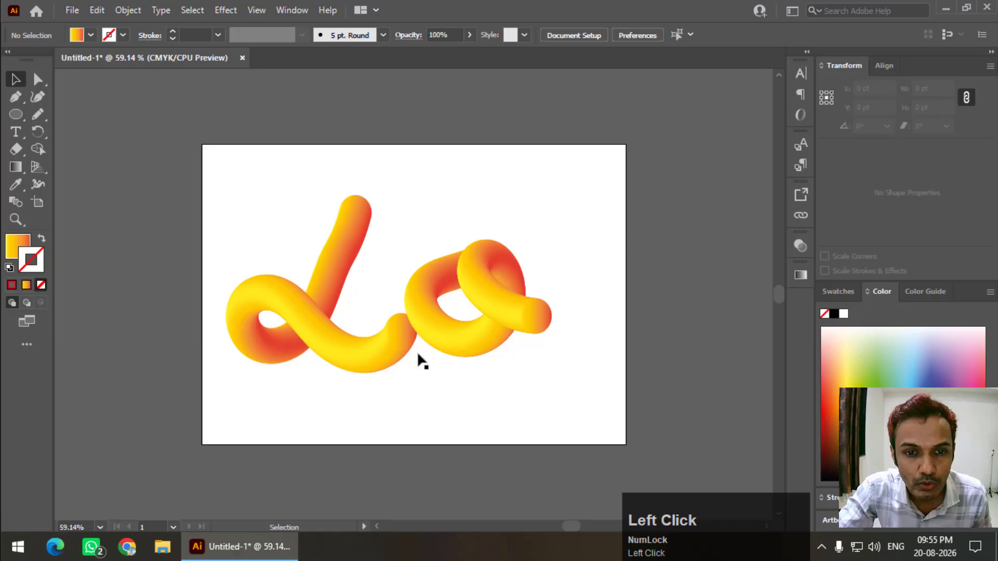
{"action": "left_click", "coordinate": [340, 350]}
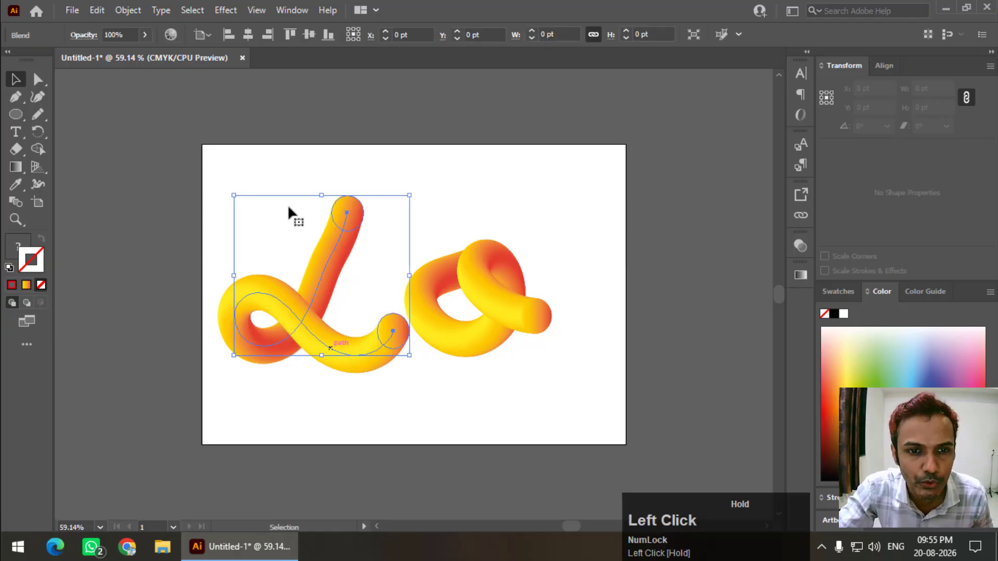
{"action": "left_click", "coordinate": [287, 152]}
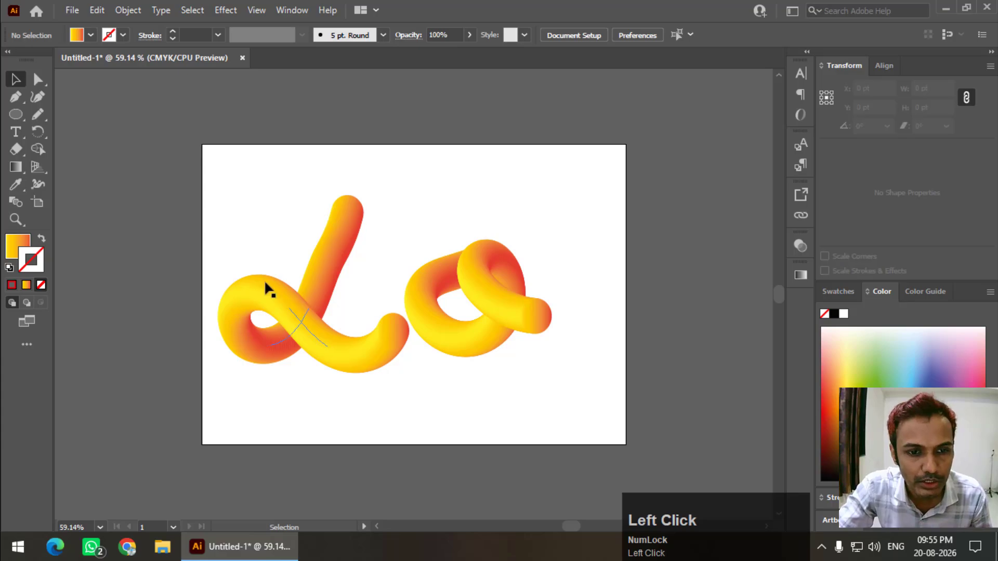